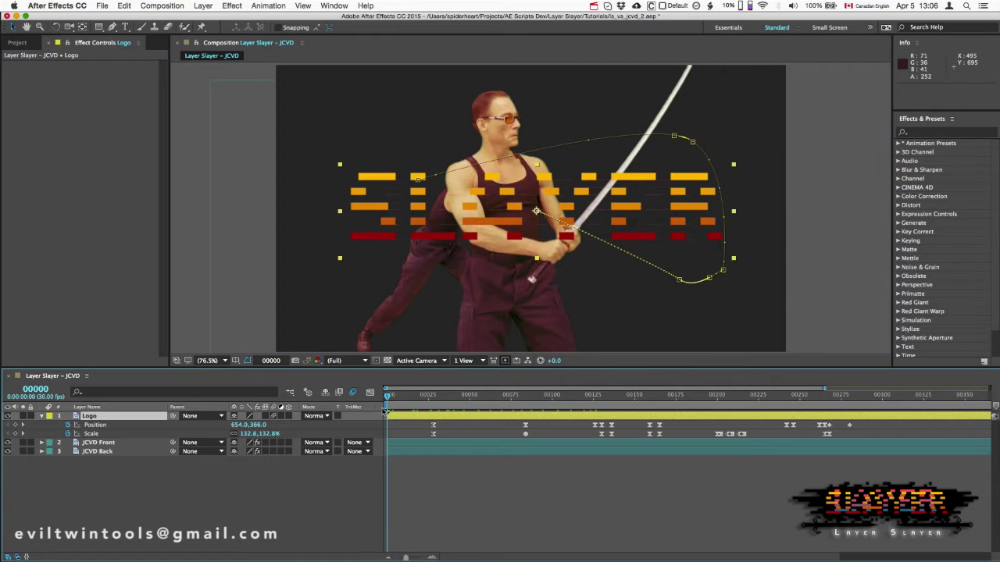
Step: Scrub ahead to watch the SLAYER logo loop along its path between the JCVD fighters
drag(390, 398, 701, 397)
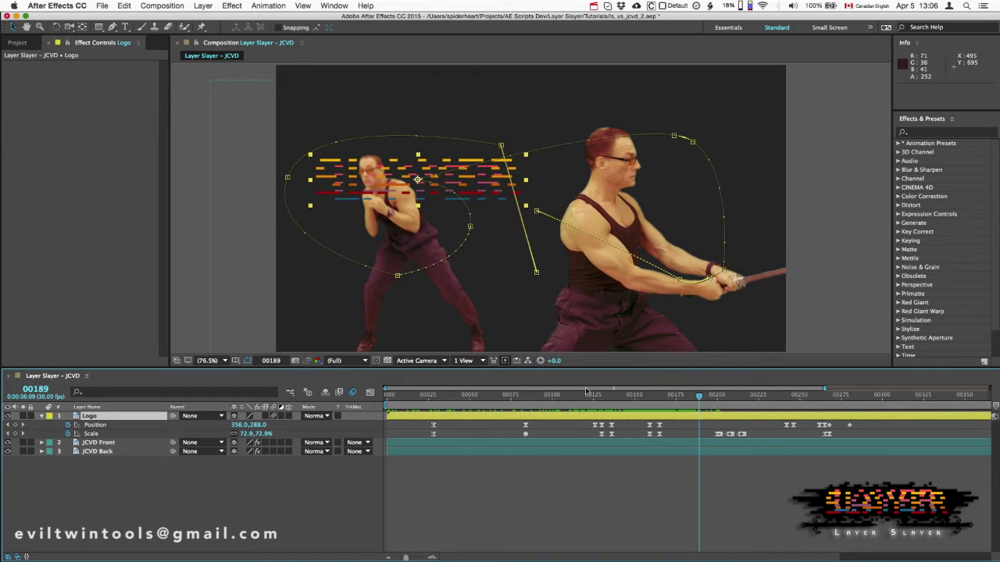
Step: Place Logo between JCVD Front and JCVD Back at frame 101, then behind both at frame 181
drag(699, 398, 382, 422)
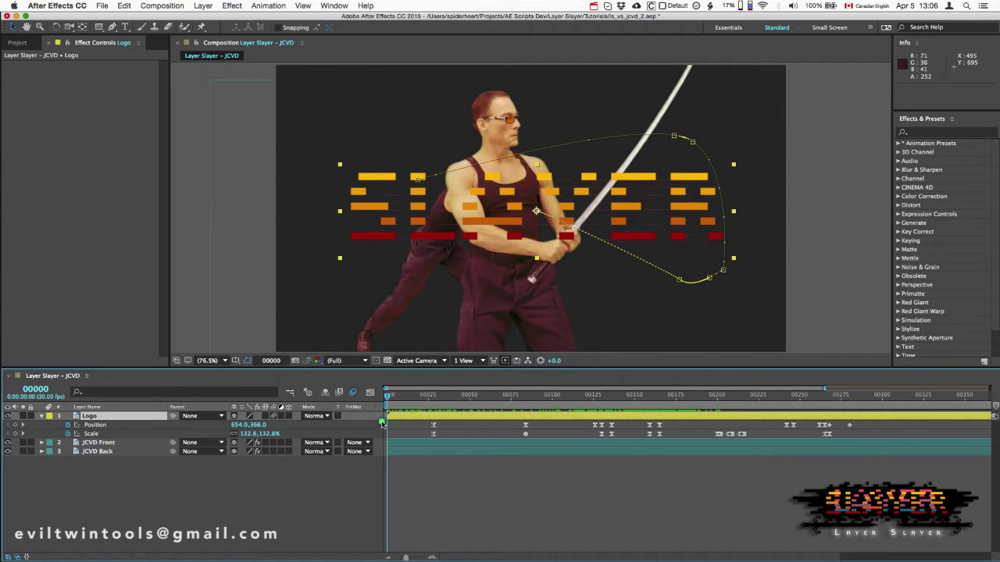
drag(382, 422, 554, 376)
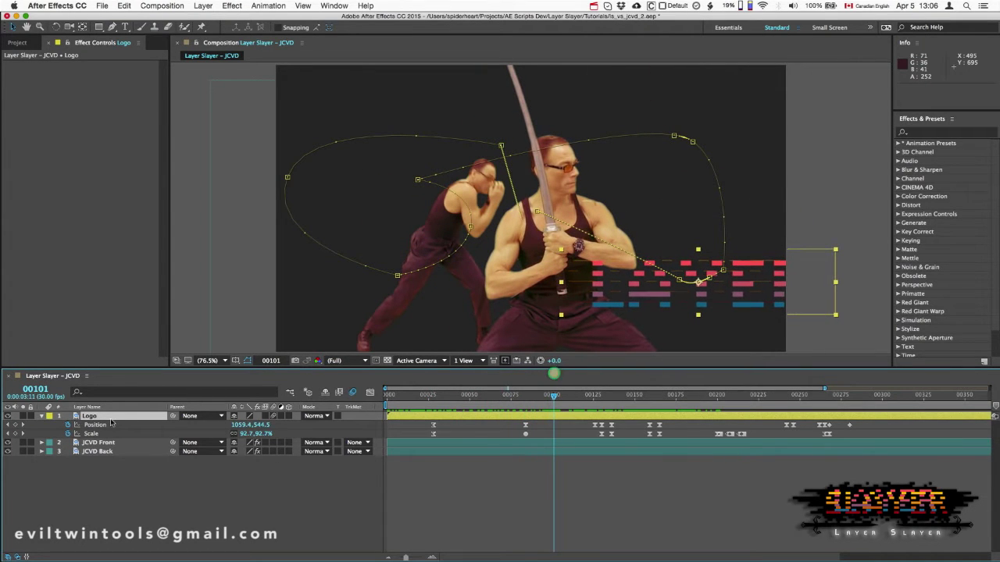
click(98, 418)
drag(98, 418, 98, 446)
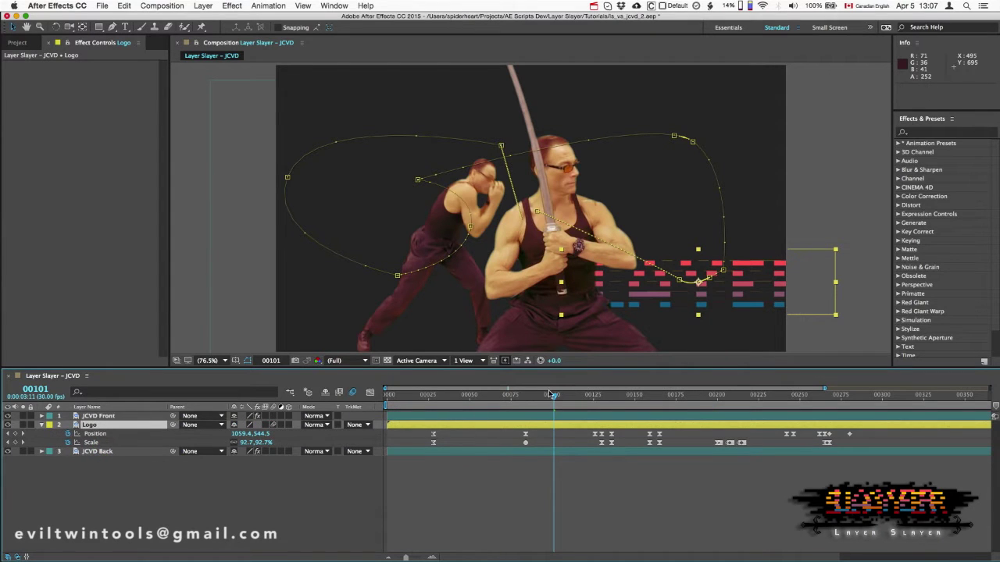
drag(594, 398, 687, 402)
drag(90, 425, 115, 457)
Step: Raise Logo above JCVD Back at frame 226, then back in front of JCVD Front at frame 269
drag(686, 394, 759, 396)
drag(101, 437, 101, 424)
drag(760, 397, 831, 397)
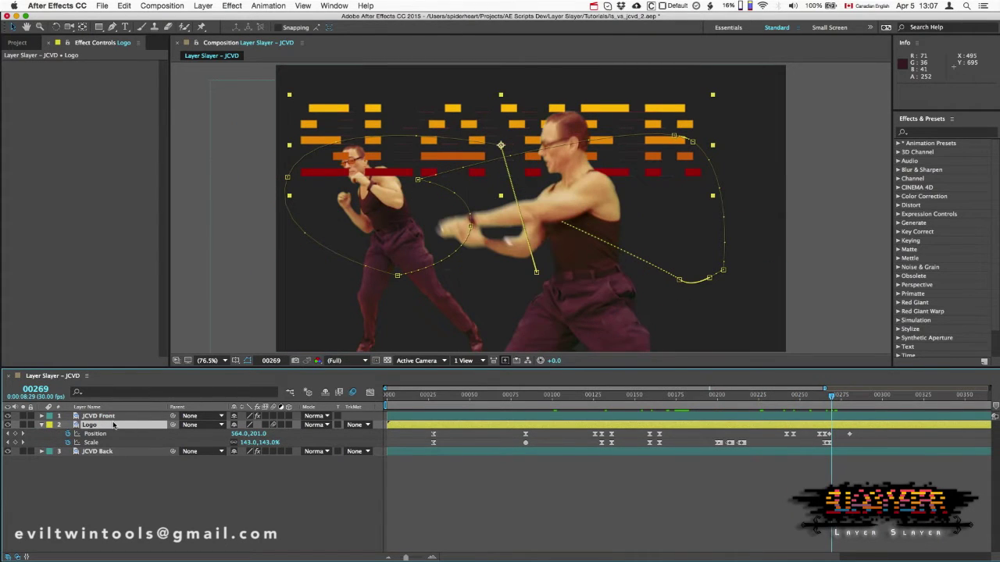
drag(105, 424, 116, 412)
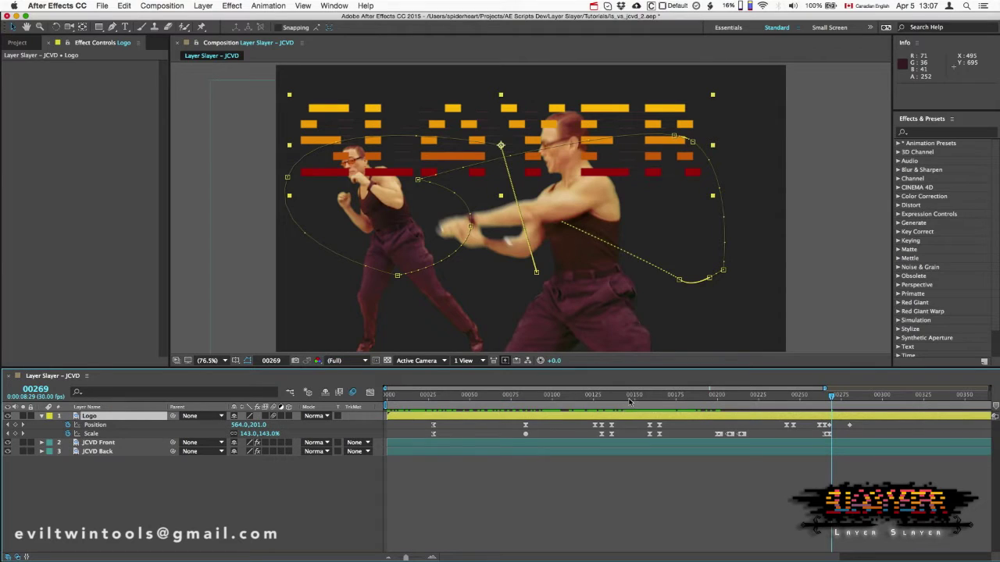
click(95, 415)
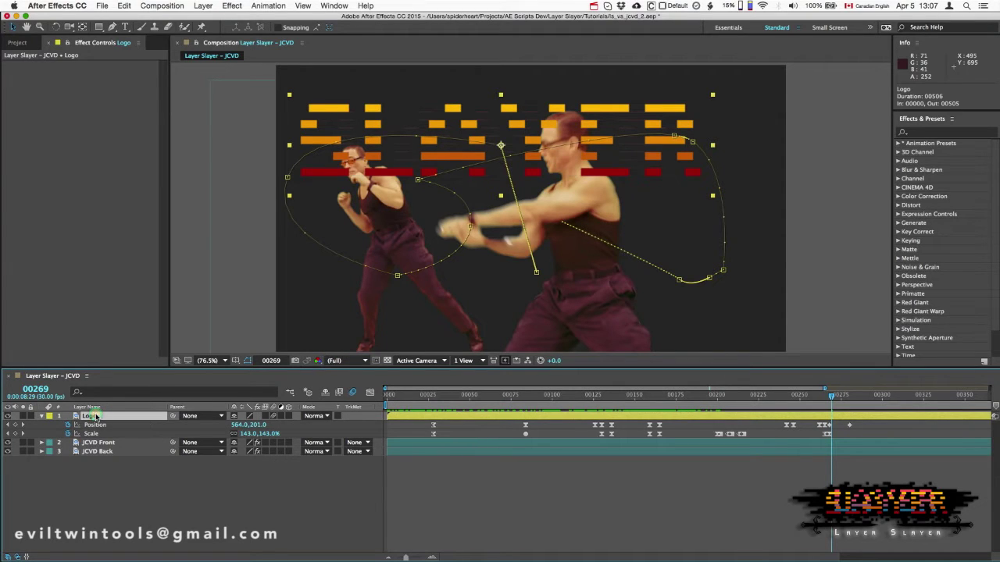
Step: Split Logo at frame 72 with Cmd+Shift+D and send Logo 2 to the bottom of the stack
click(97, 443)
click(97, 451)
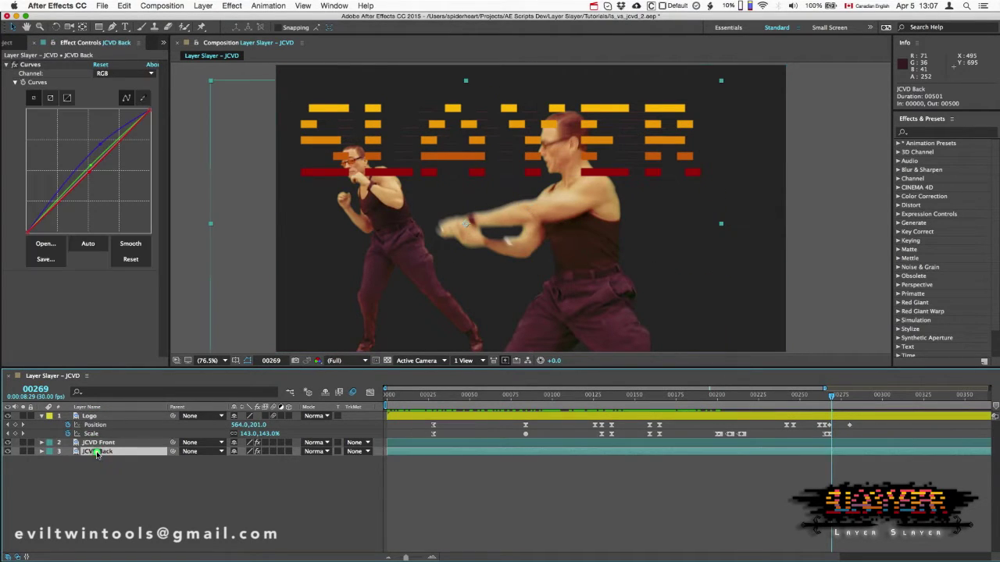
click(96, 416)
drag(430, 394, 505, 395)
key(super+shift+d)
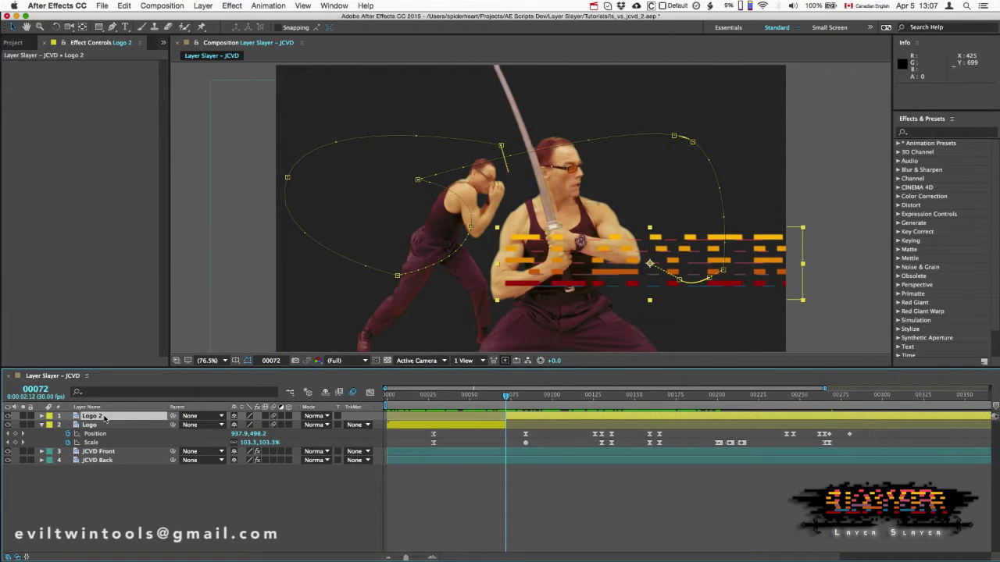
drag(103, 419, 107, 463)
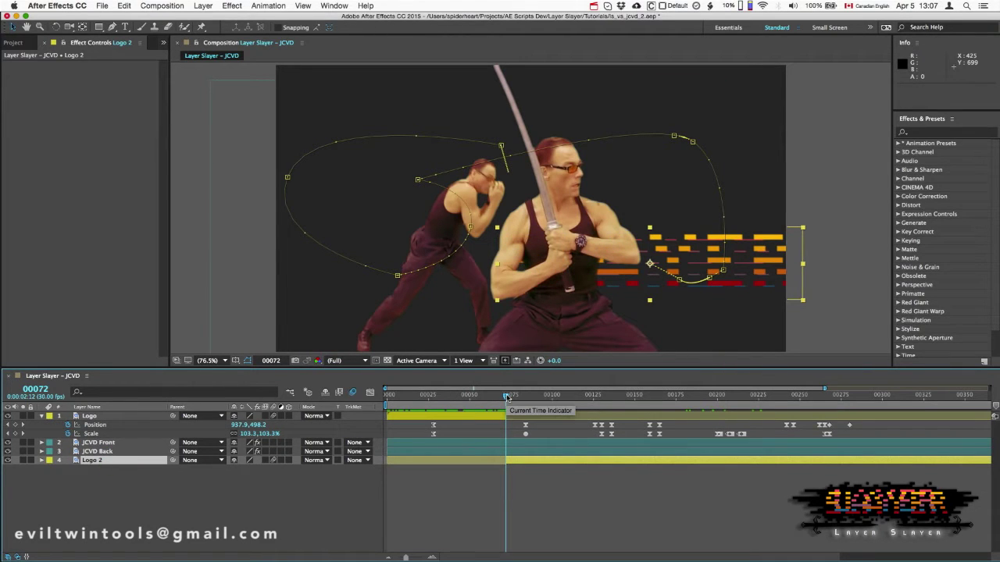
Step: Split at frame 179 placing Logo 3 above JCVD Back, then split at 264 and bring Logo 4 to top
drag(507, 397, 681, 396)
key(super+shift+d)
drag(92, 460, 124, 451)
drag(681, 396, 823, 396)
key(super+shift+d)
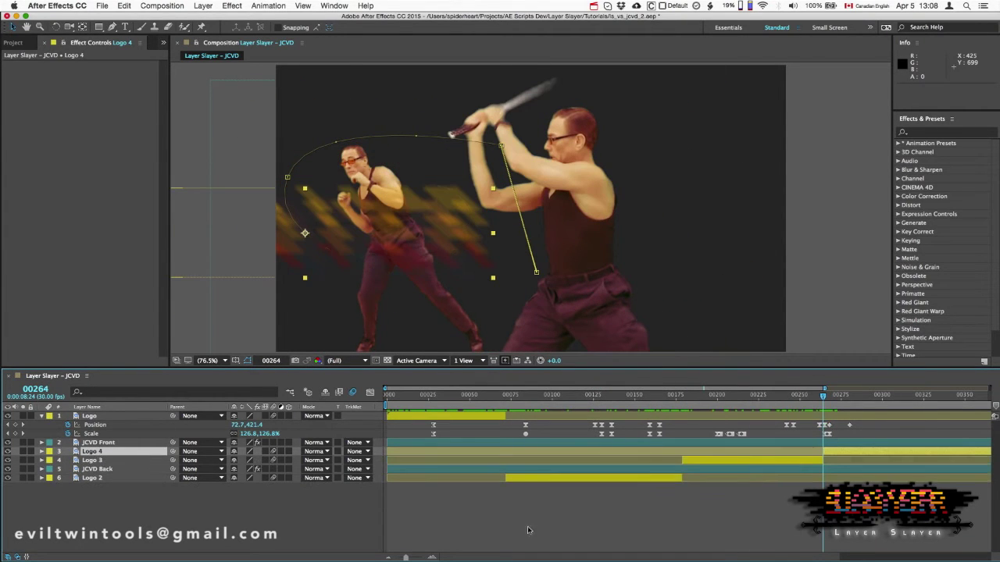
key(super+shift+])
Step: Review frames around 127–135 and select Logo 2, Logo 4 and Logo to check the depth switches
click(610, 396)
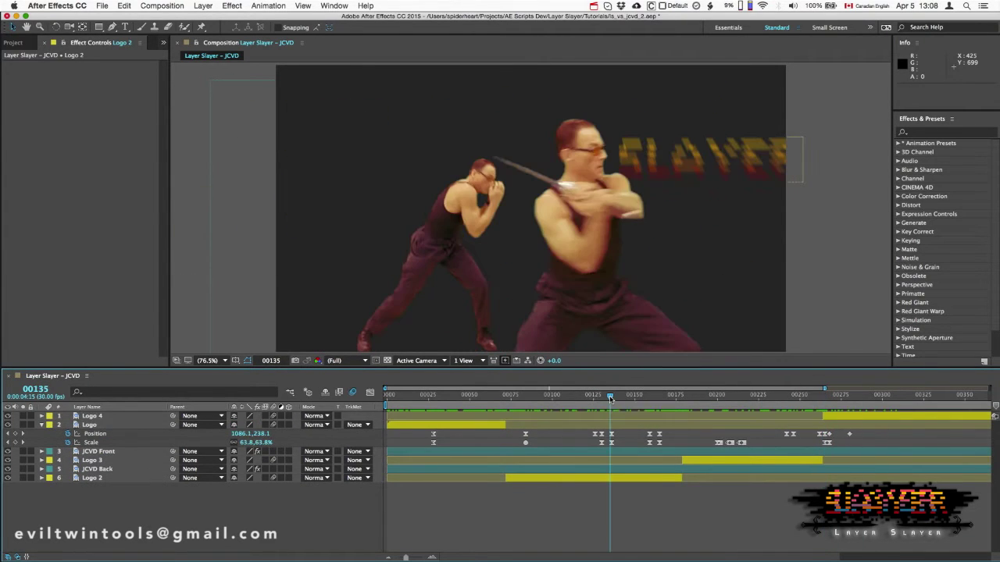
drag(610, 397, 596, 396)
click(627, 477)
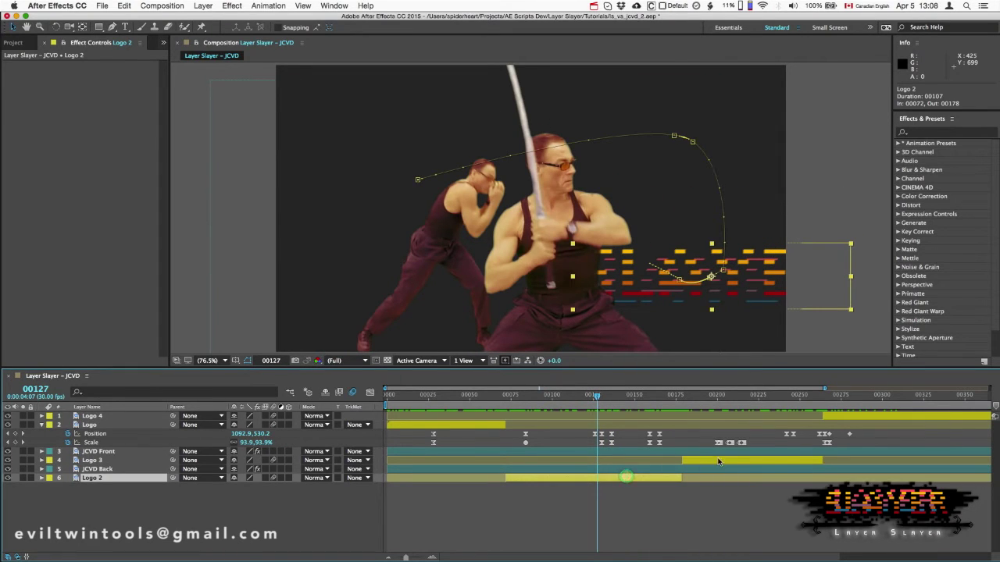
click(834, 419)
click(484, 426)
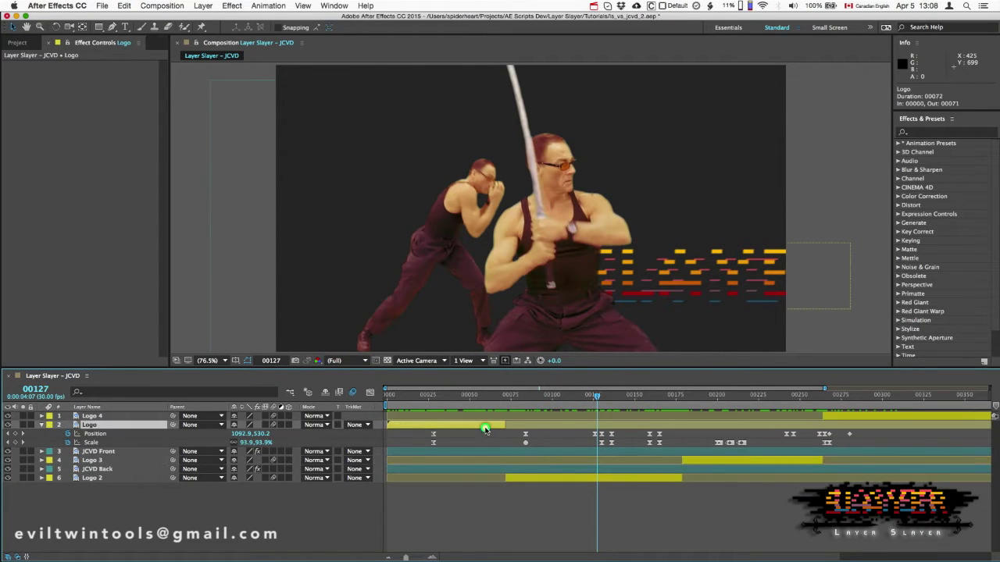
drag(594, 394, 627, 458)
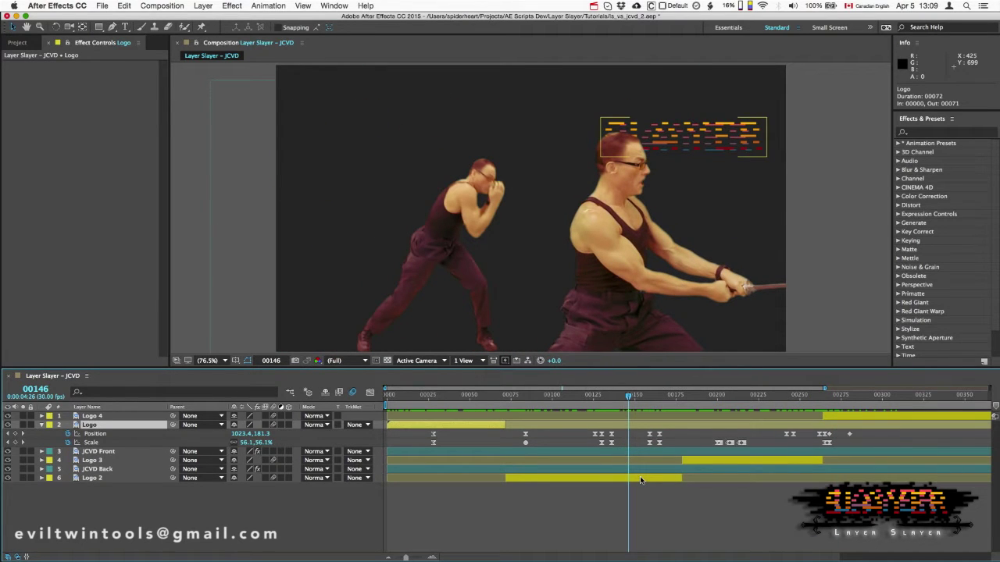
Step: At frame 38, search 'glow' in Effects & Presets and apply Glow_LS to the Logo layer
click(449, 395)
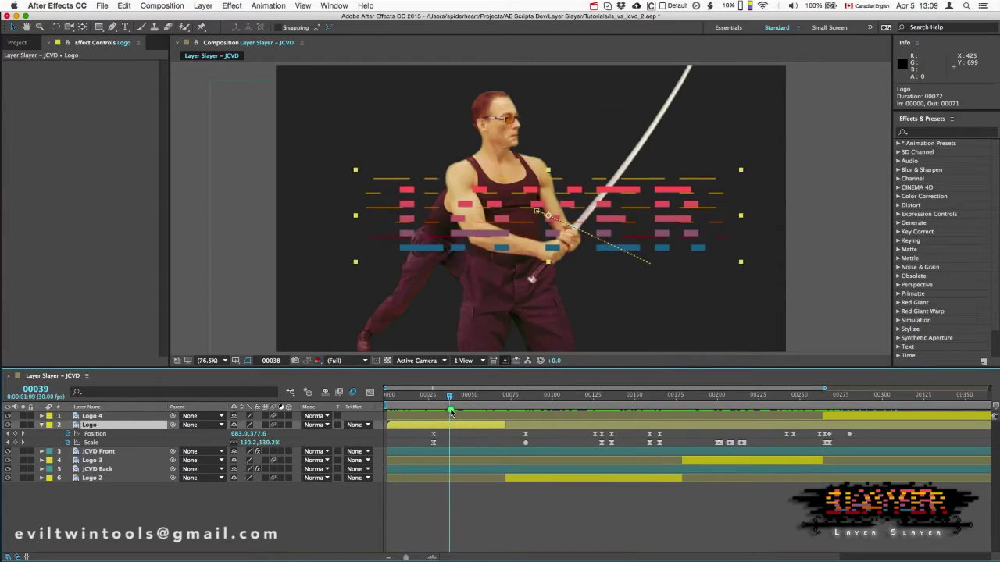
click(934, 132)
text(glow)
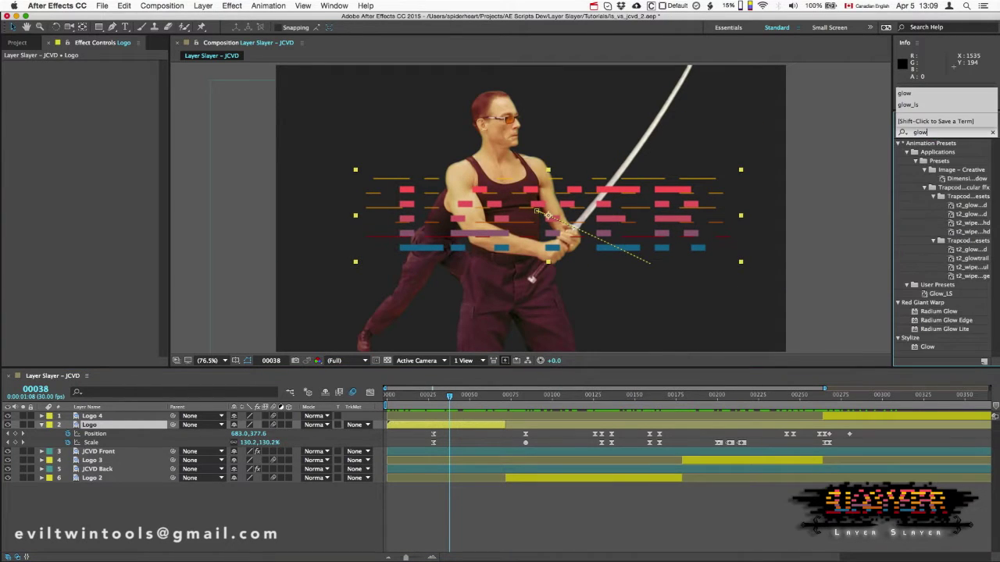
drag(927, 294, 492, 426)
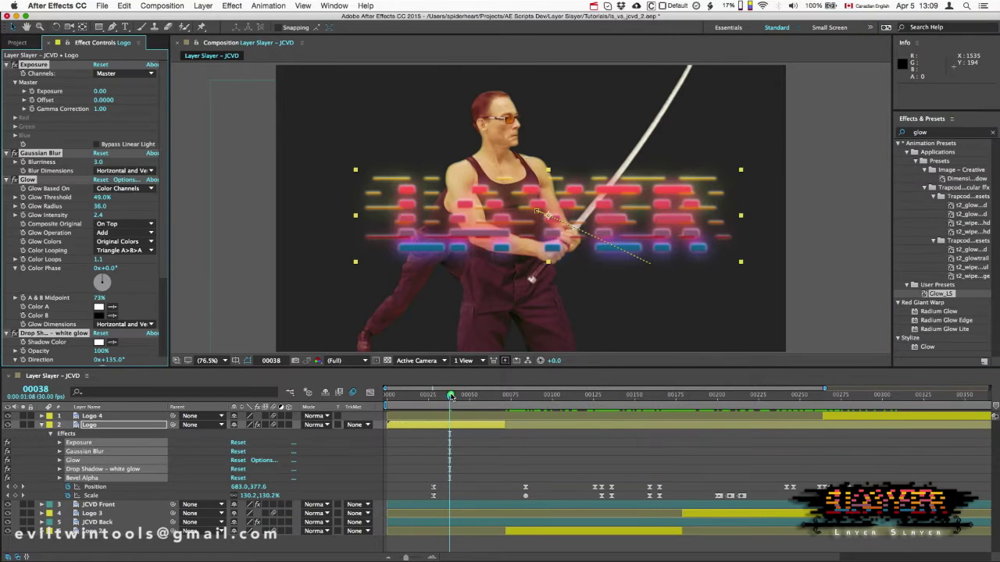
Step: Select Logo, Logo 2, Logo 3 and Logo 4 in turn to compare their effects
drag(451, 396, 469, 426)
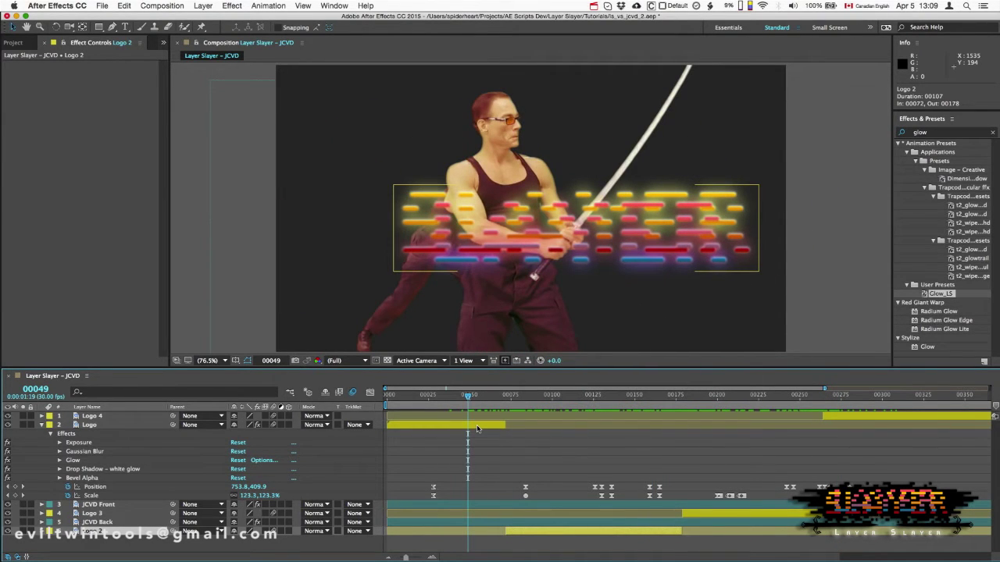
click(477, 427)
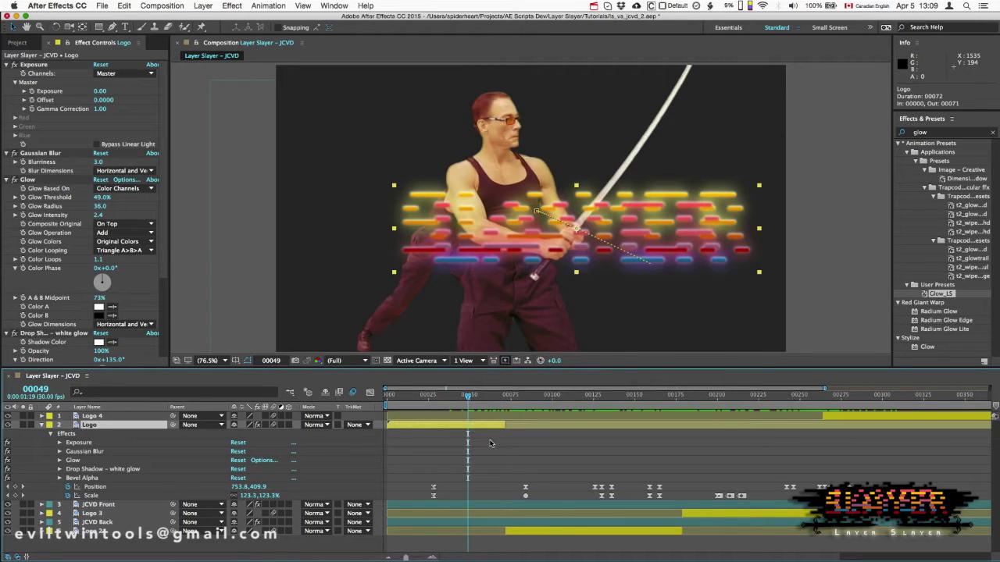
click(552, 536)
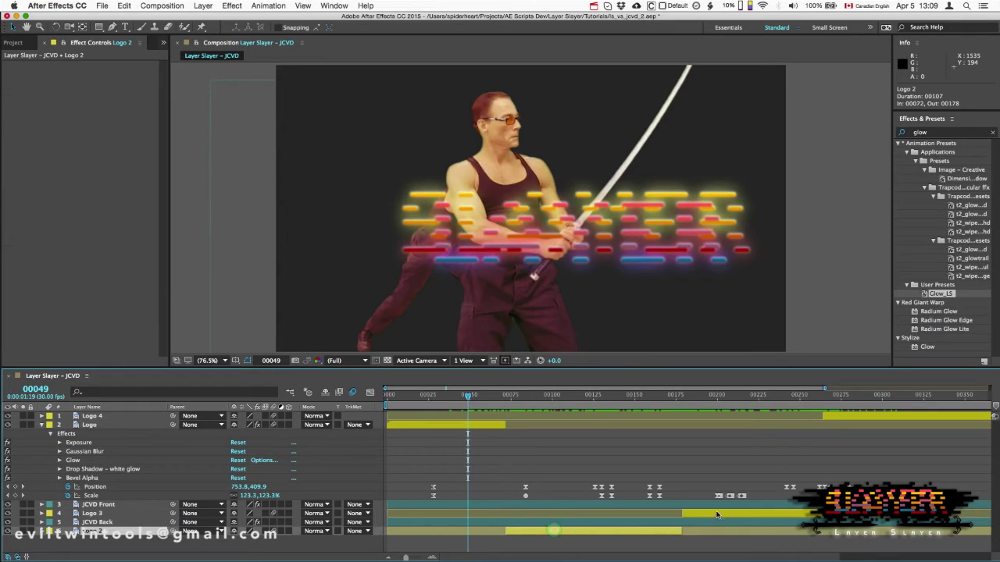
click(714, 512)
click(851, 417)
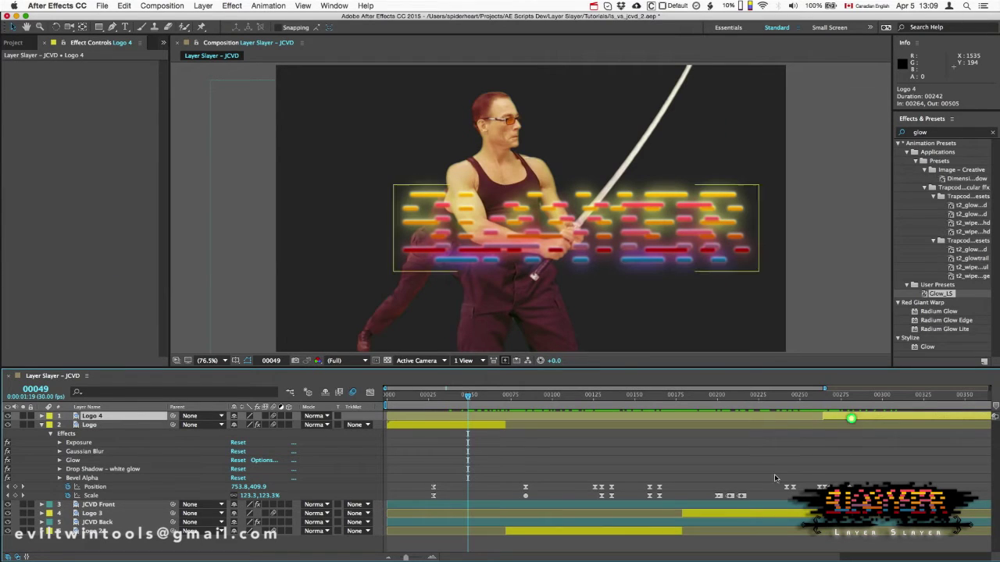
Step: Delete the duplicate layers Logo 2, Logo 3 and Logo 4
click(812, 432)
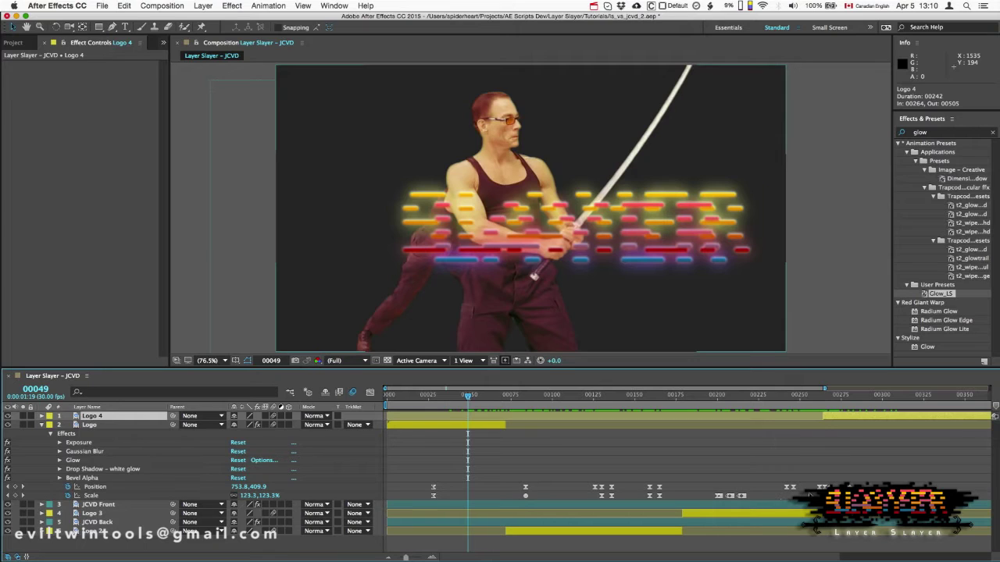
click(655, 531)
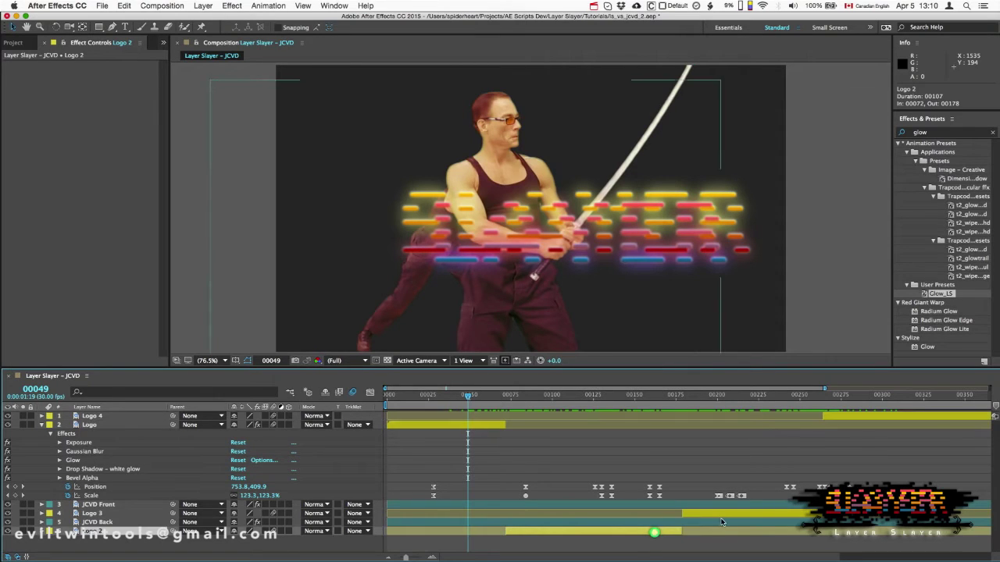
super+click(721, 512)
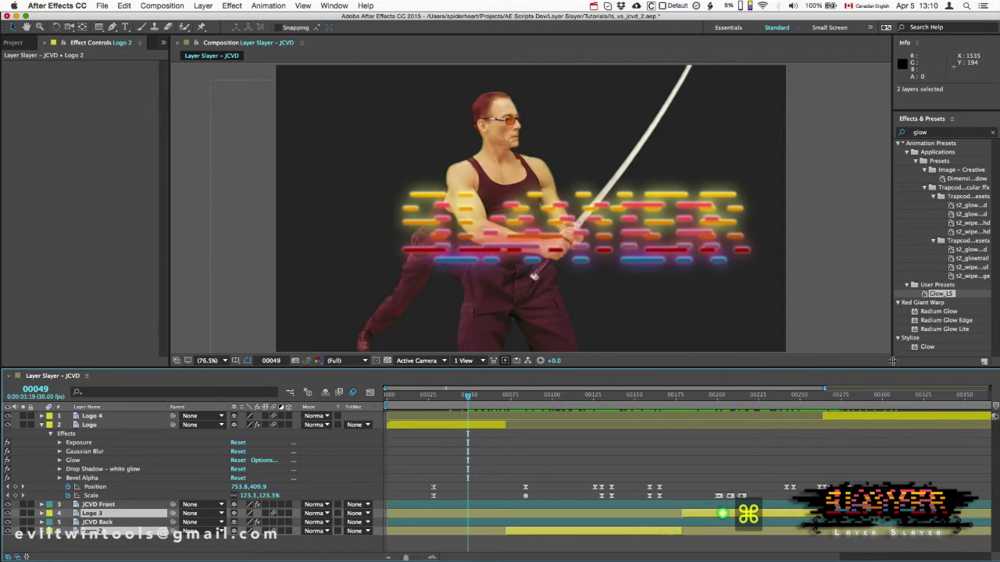
super+click(895, 418)
key(Delete)
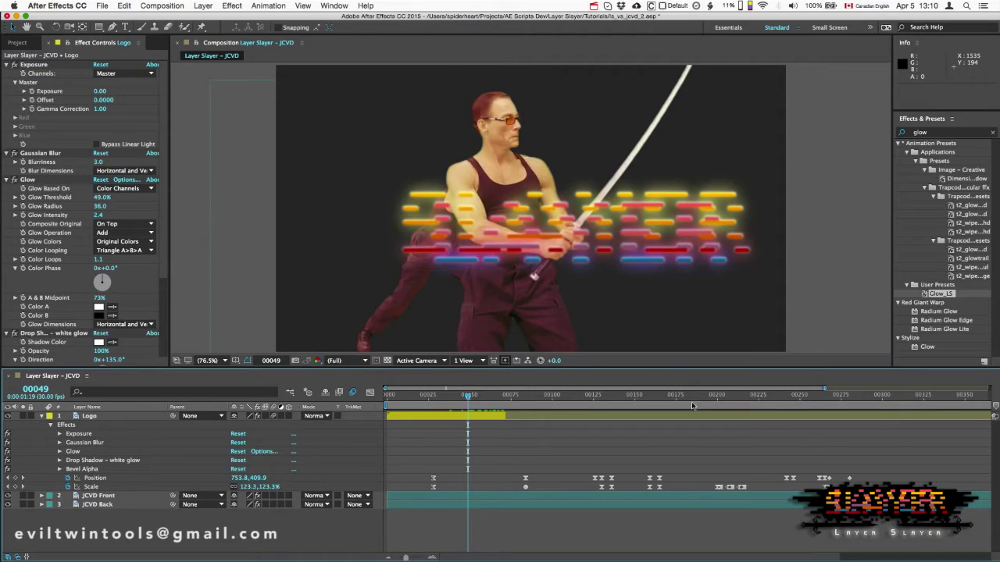
Step: Remove all five effects from Logo and stretch its out point to the end of the timeline
click(78, 433)
shift+click(86, 469)
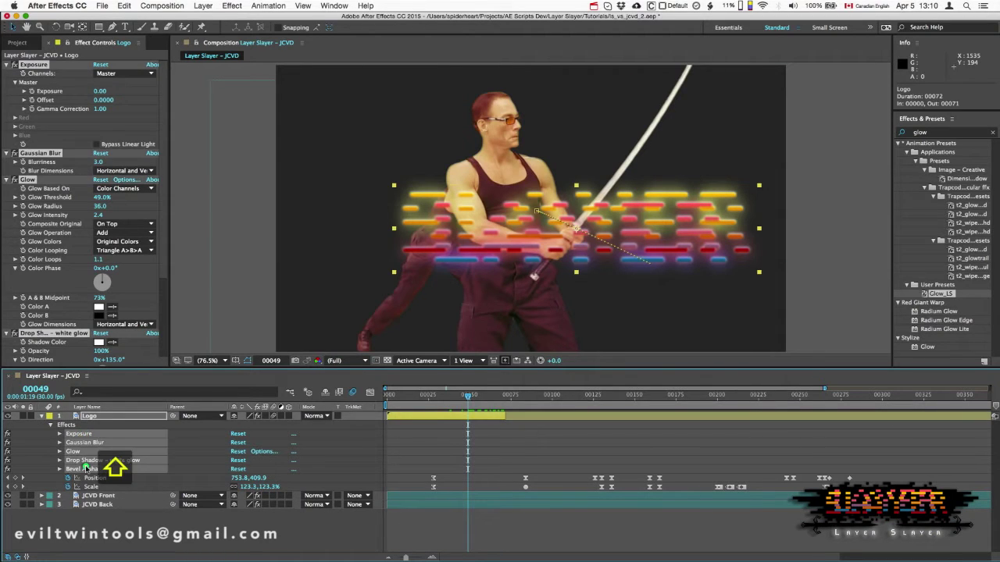
key(Delete)
drag(504, 416, 984, 411)
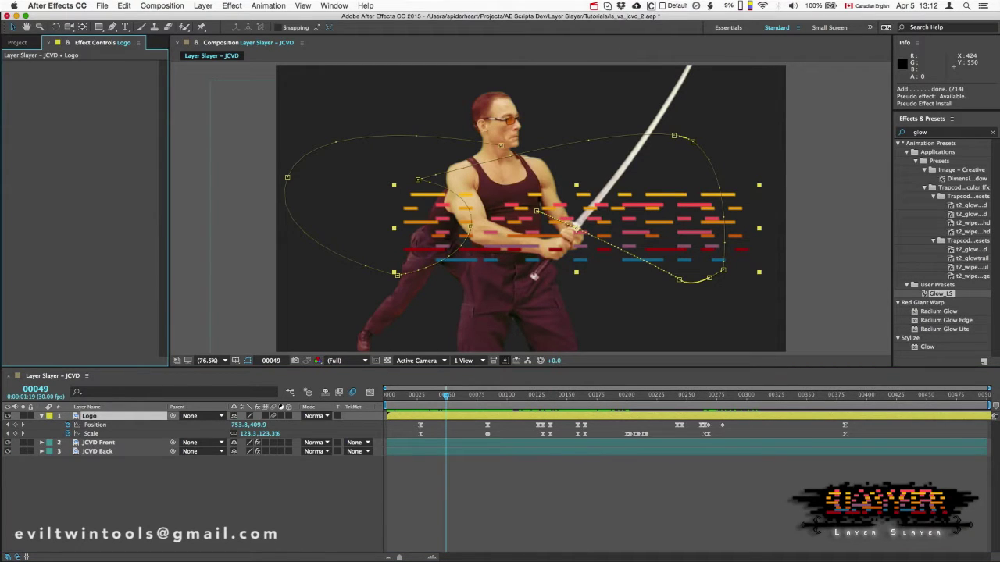
Step: Open LayerSlayer.jsxbin from the Window menu, dock it below Effect Controls, and narrow the left column
click(336, 5)
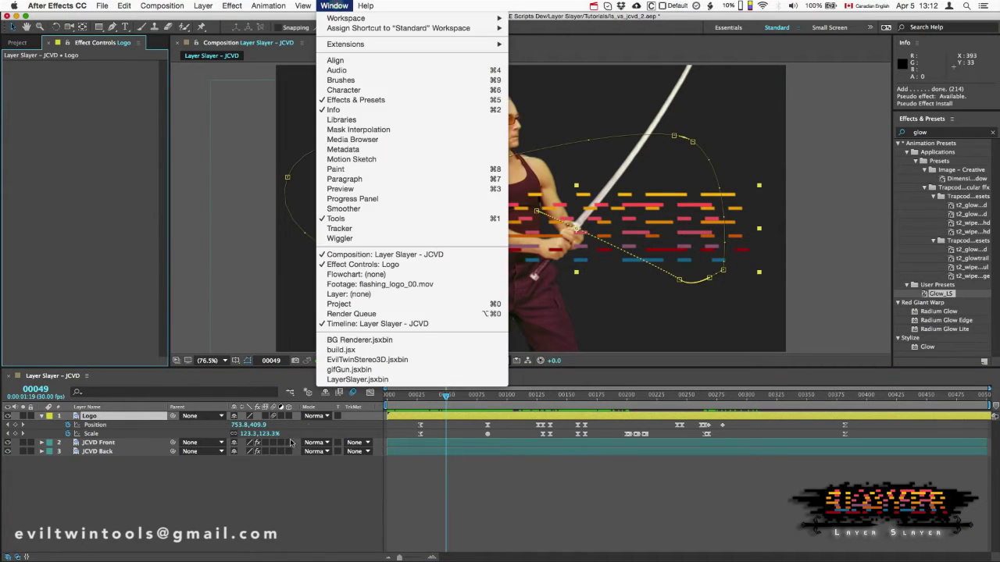
click(353, 379)
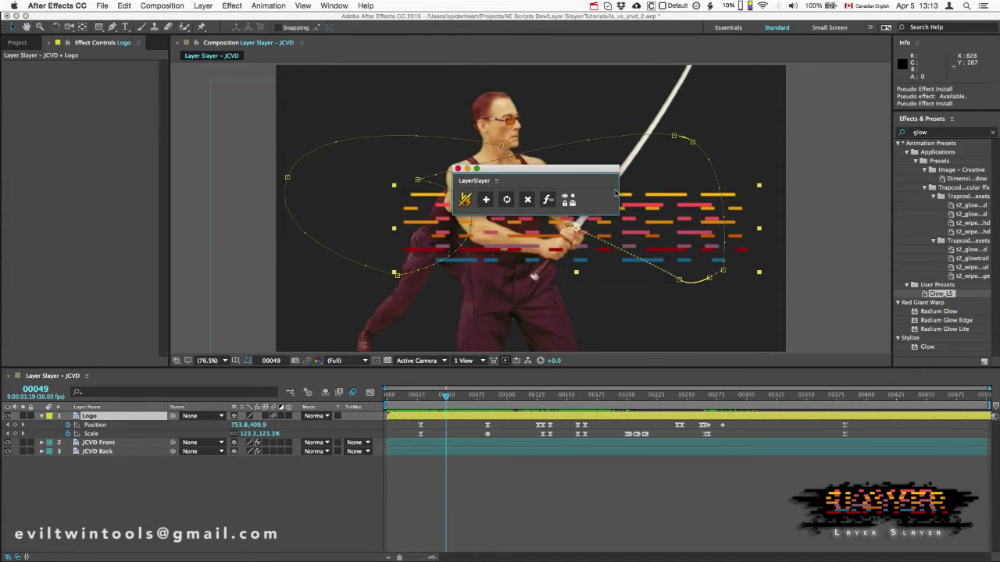
drag(616, 212, 529, 249)
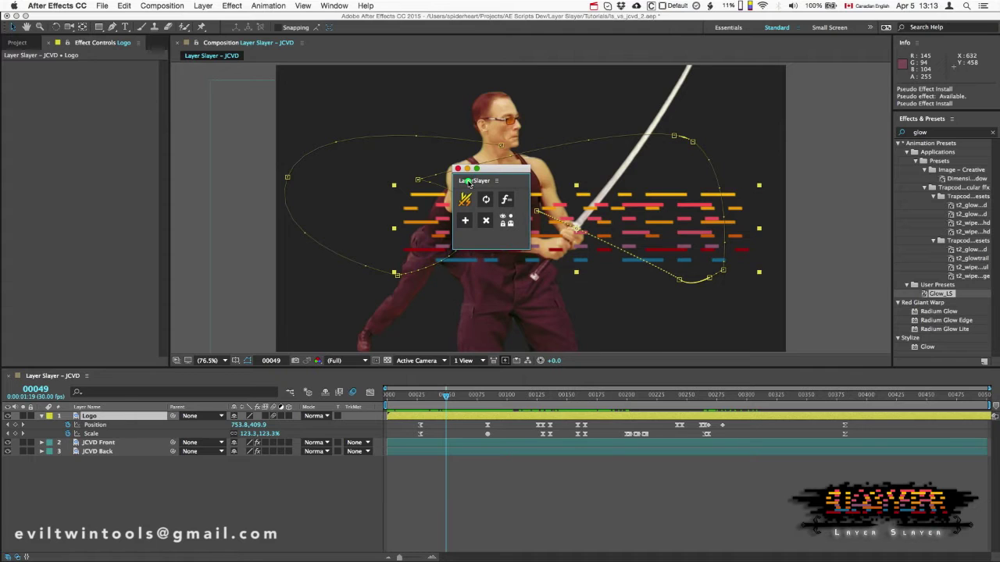
drag(469, 182, 67, 350)
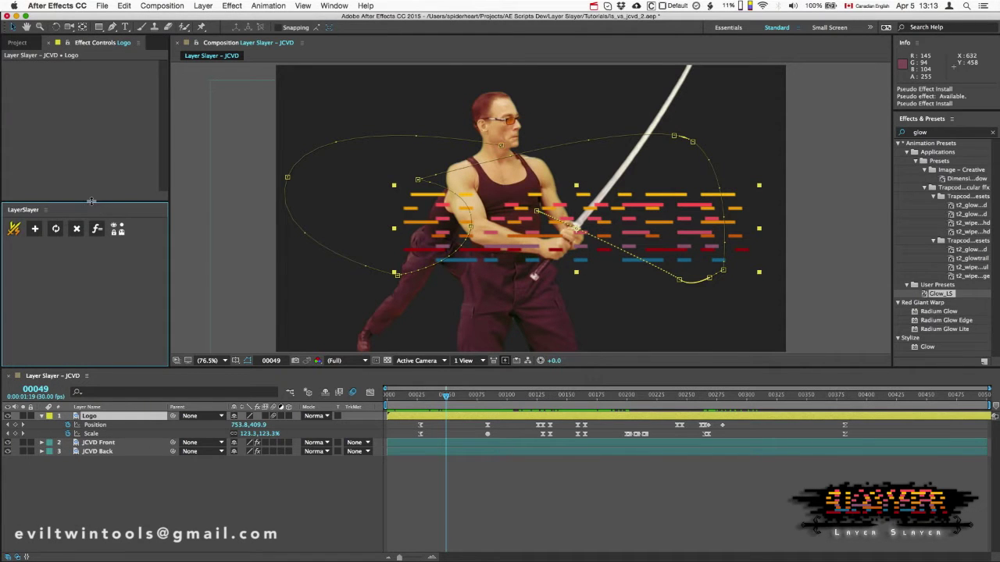
drag(91, 201, 84, 318)
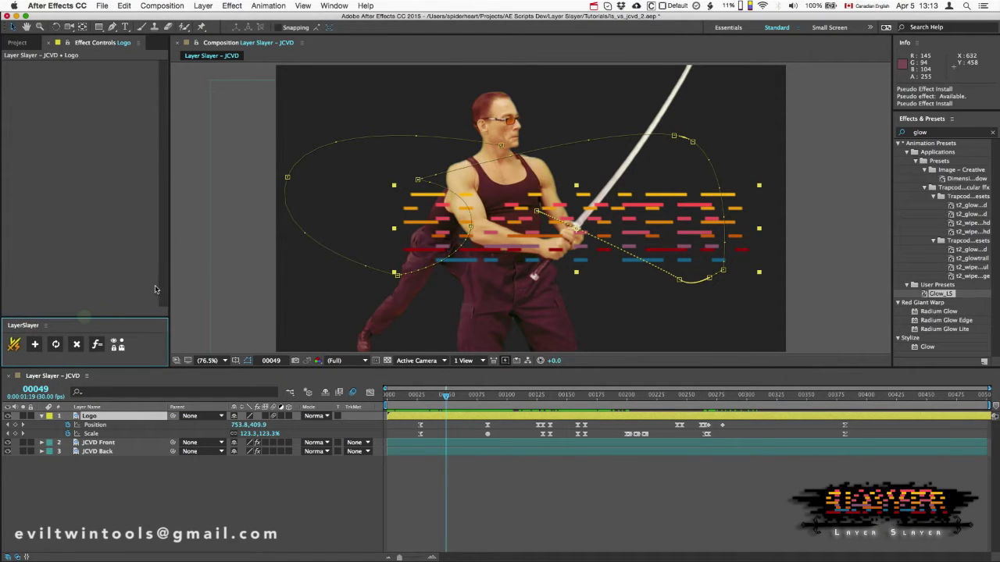
drag(169, 289, 137, 289)
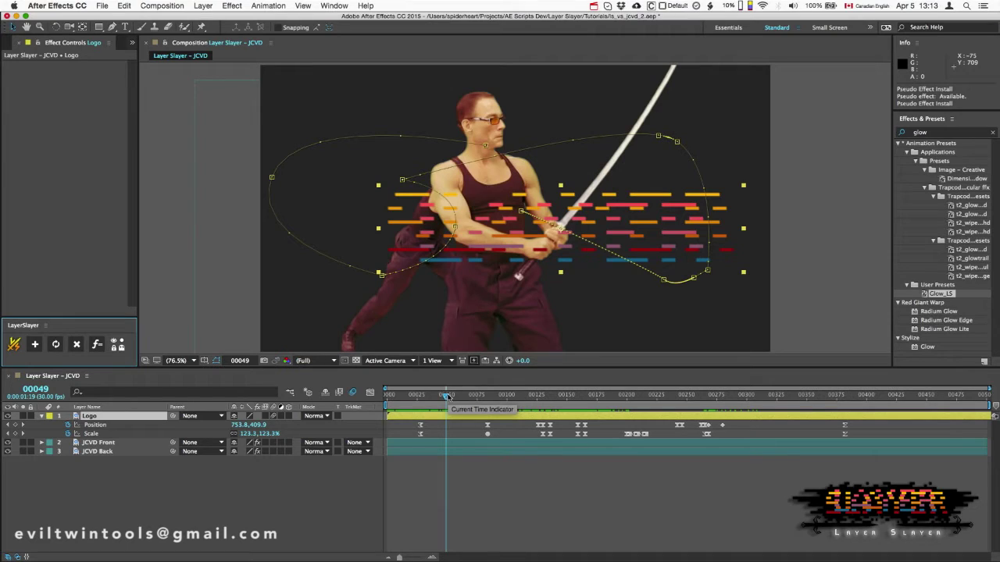
Step: With Logo selected at frame 00080, add a Layer Slayer duplicate via Add Slayer
click(483, 418)
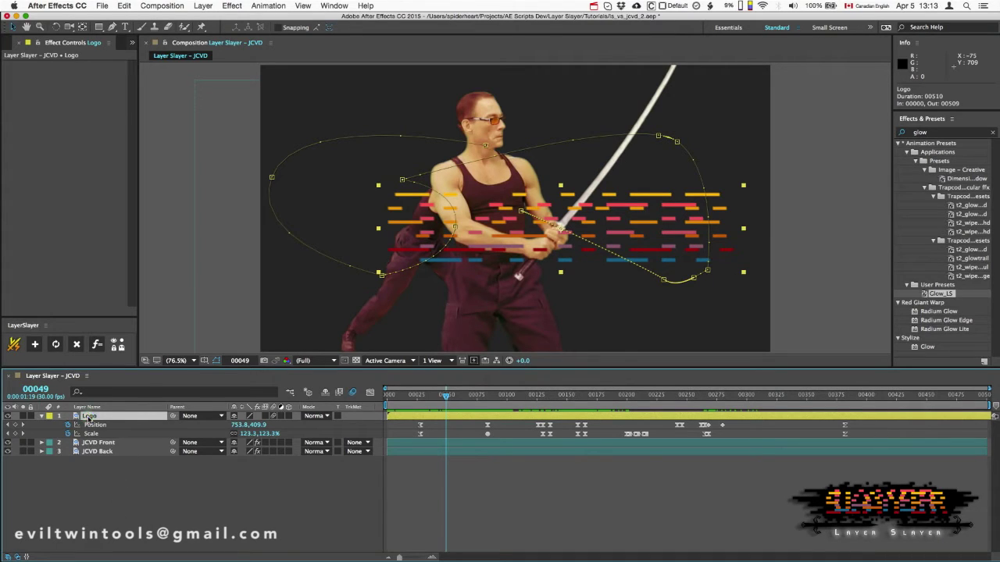
drag(446, 405, 487, 395)
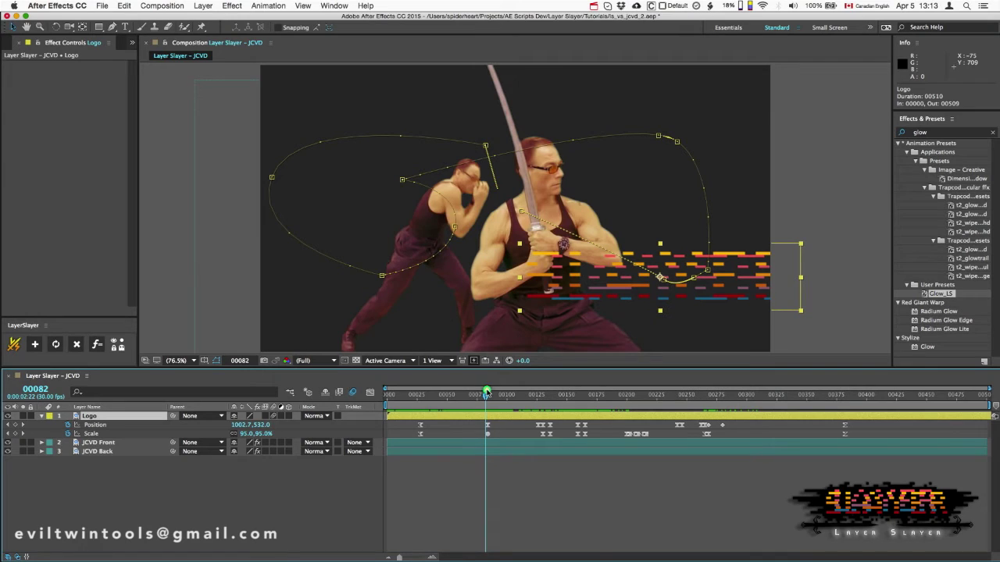
drag(479, 395, 476, 394)
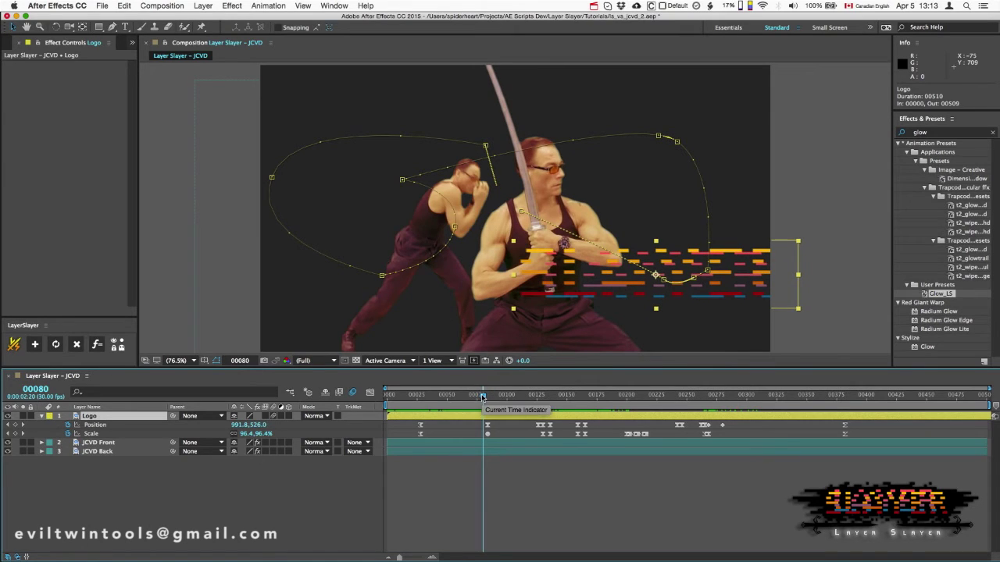
click(34, 347)
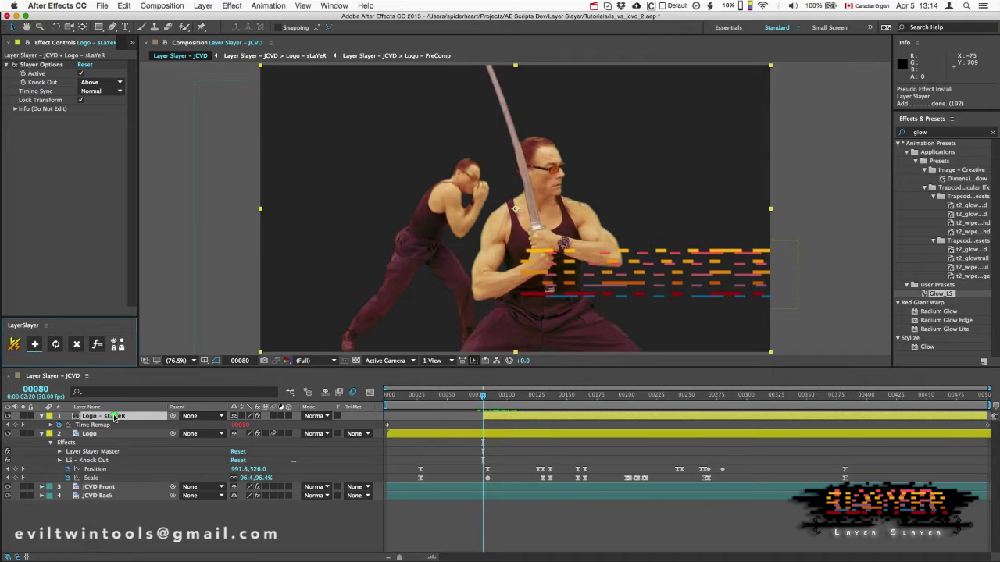
Step: Move the Logo – sLaYeR layer down the stack until it sits behind JCVD Back
click(110, 433)
click(109, 416)
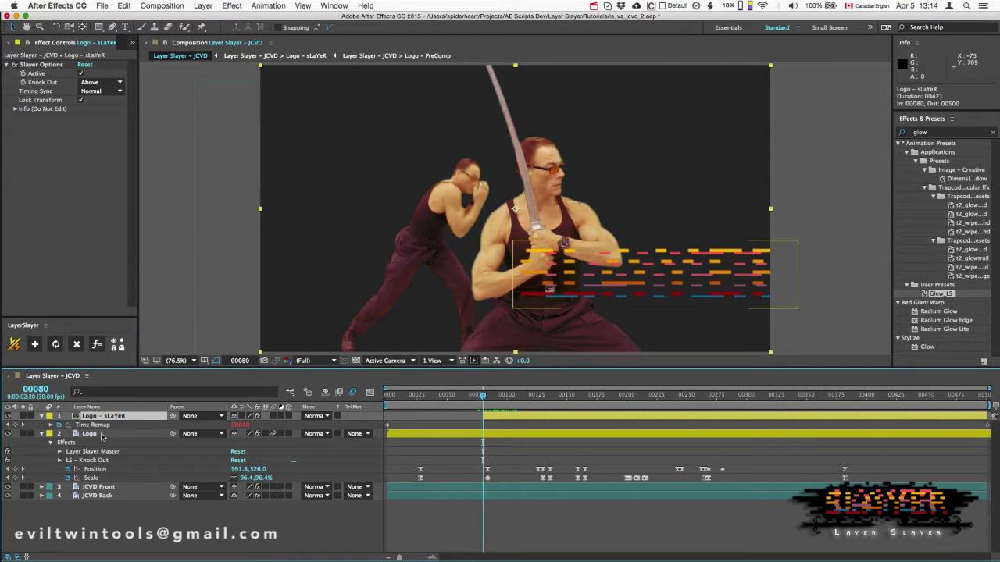
click(104, 434)
click(107, 417)
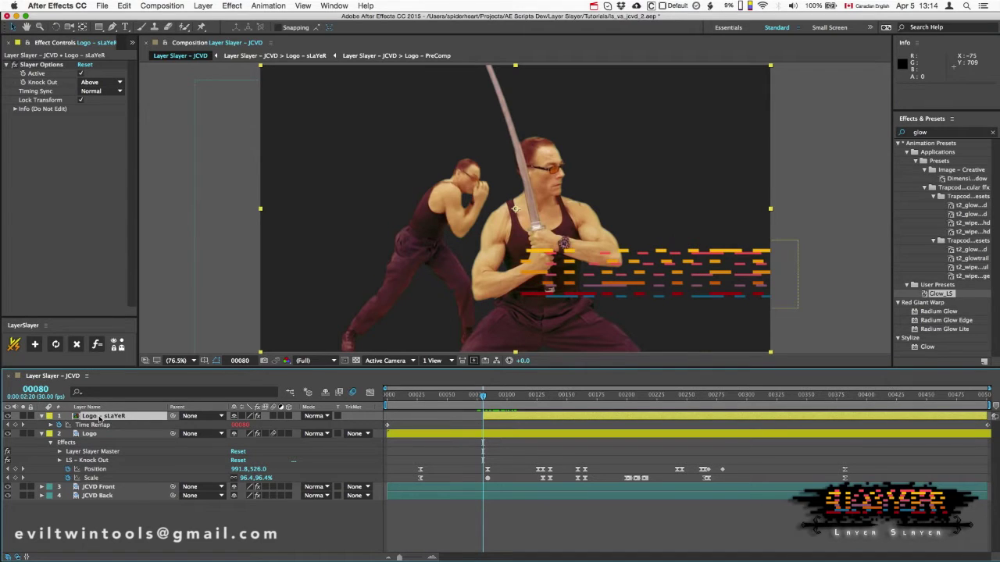
drag(101, 418, 97, 495)
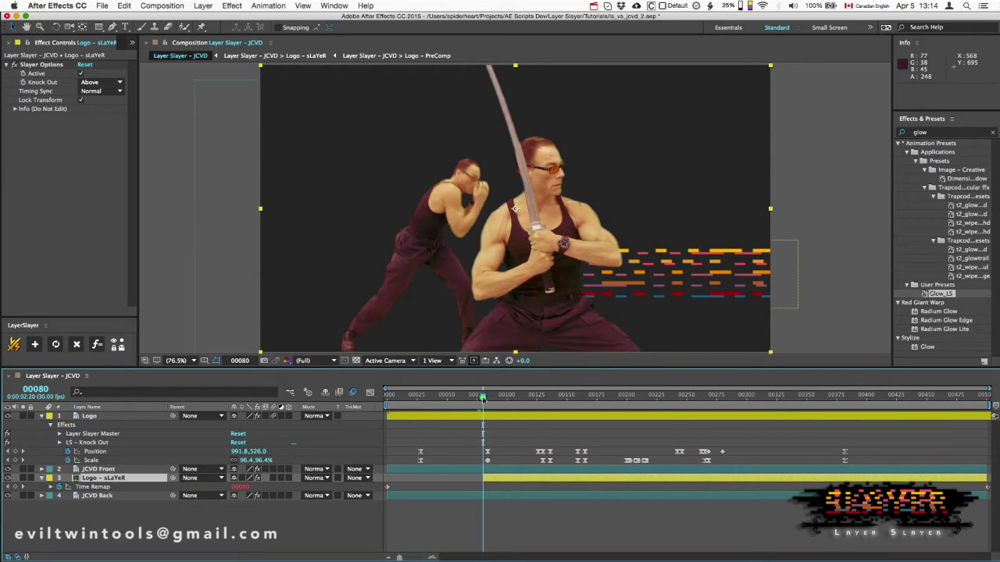
drag(483, 399, 582, 396)
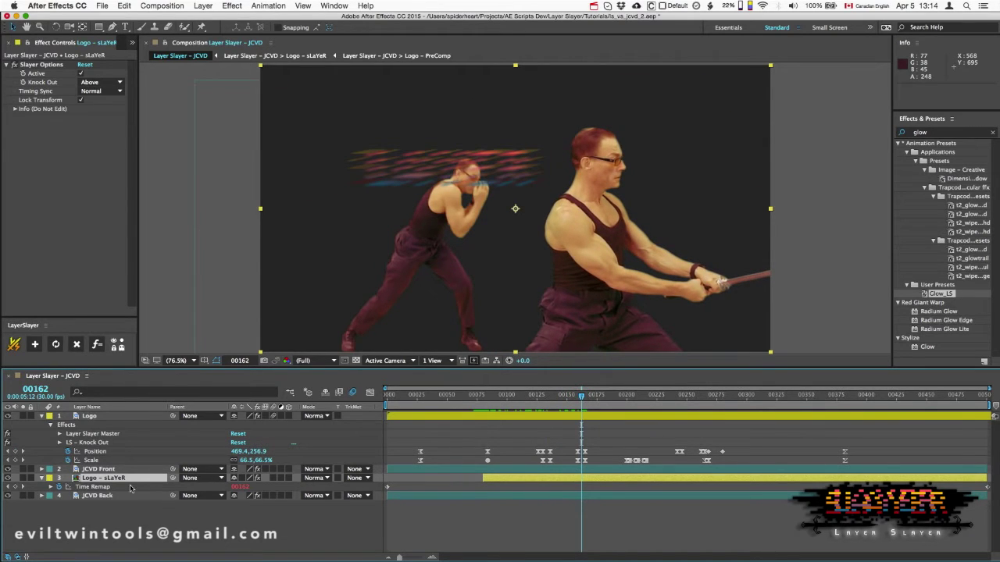
drag(111, 482, 108, 506)
Step: Advance to about frame 00178 and compare the Logo and Logo – sLaYeR layers
drag(581, 397, 601, 396)
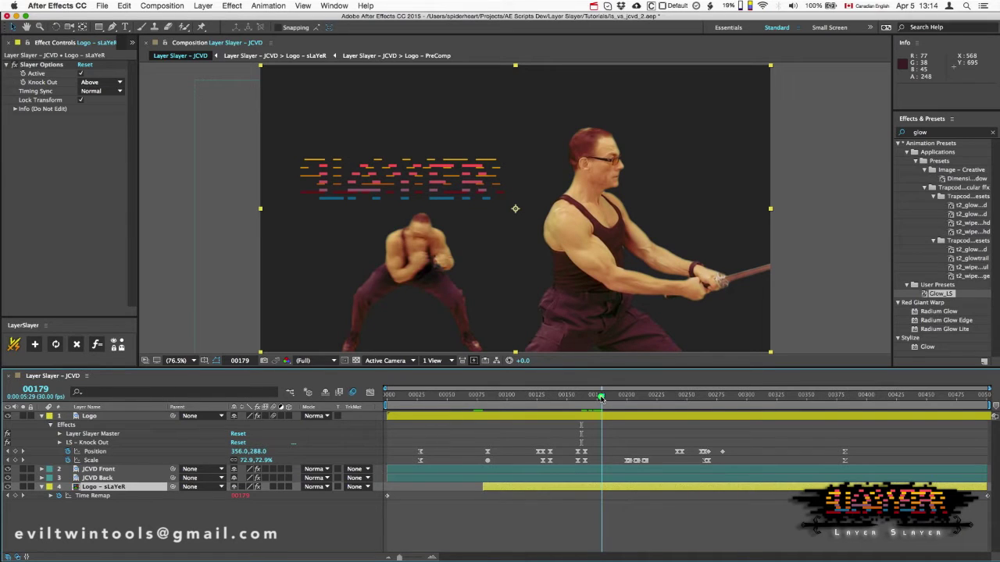
mouse_move(601, 397)
mouse_down()
mouse_move(610, 400)
mouse_move(600, 407)
mouse_up()
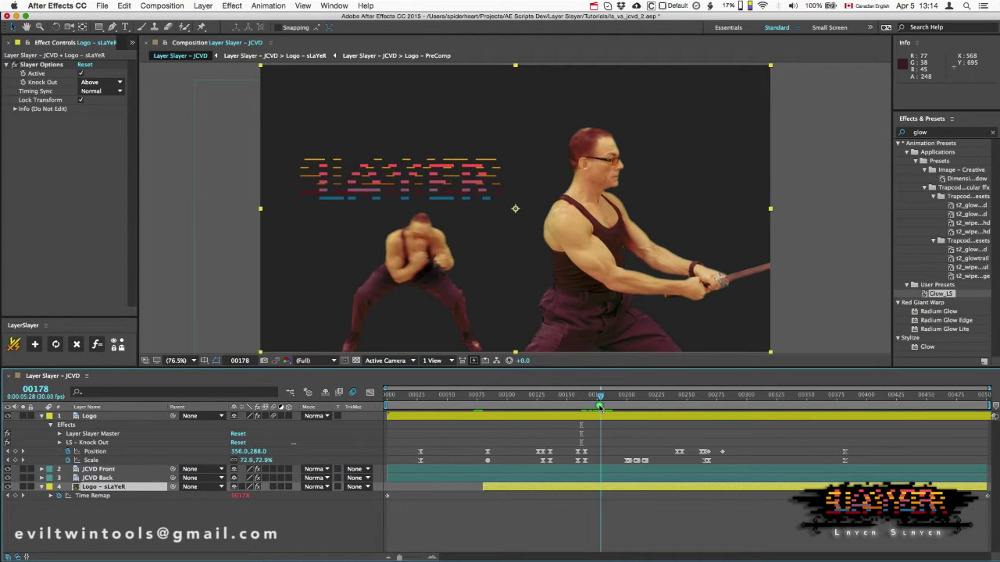
click(117, 488)
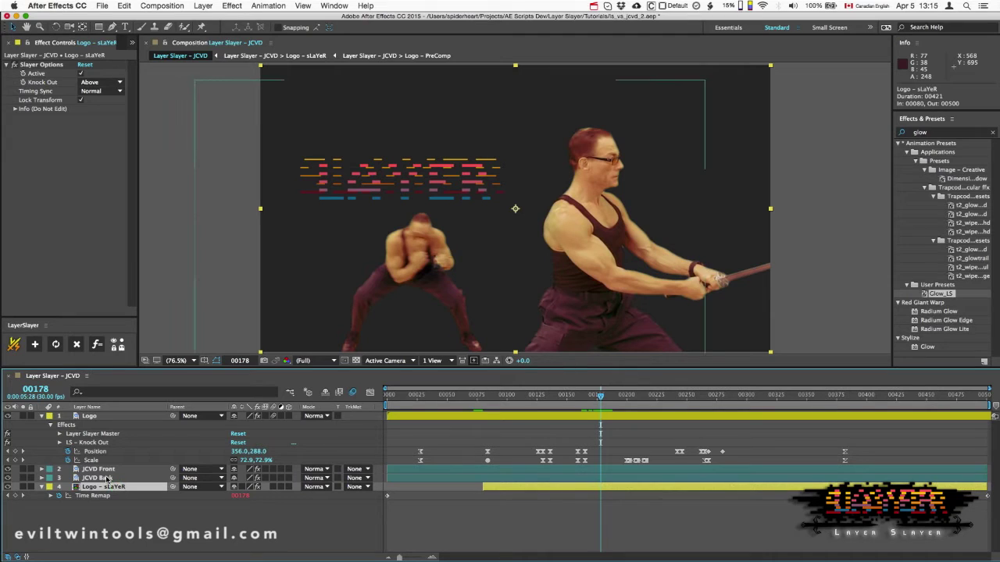
click(108, 489)
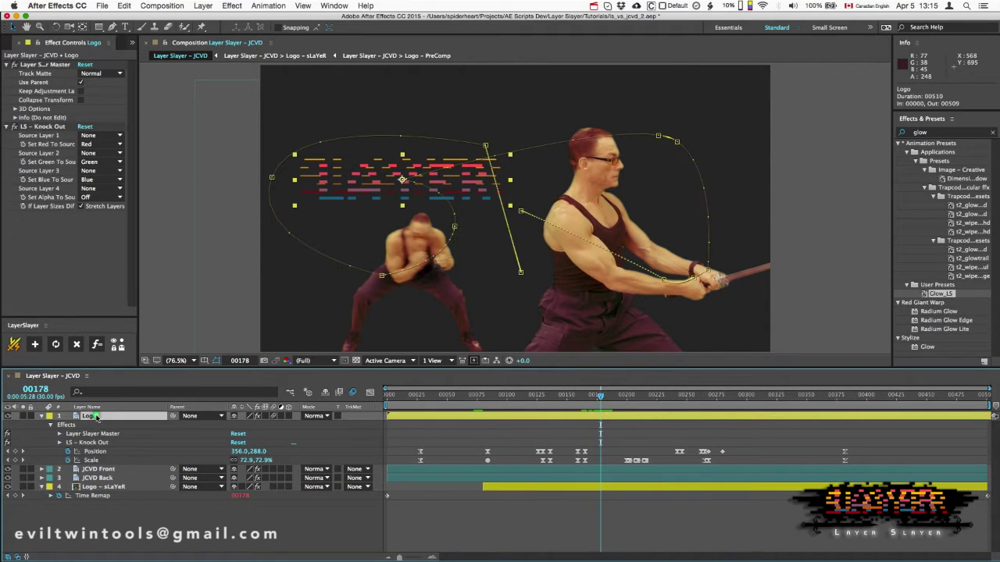
click(111, 490)
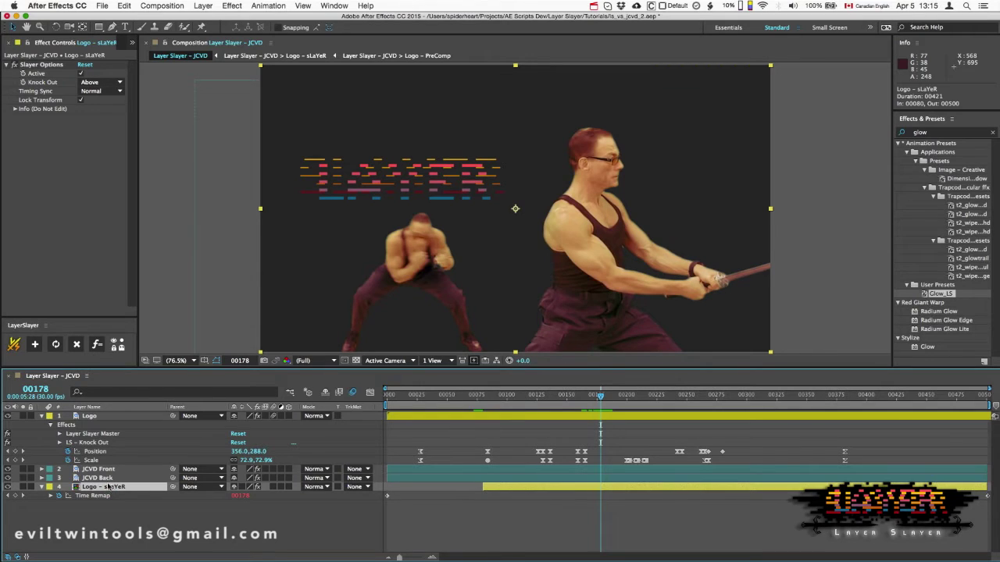
click(87, 416)
click(111, 489)
Step: Add a second Logo – sLaYeR duplicate and stack it between JCVD Front and JCVD Back
click(34, 344)
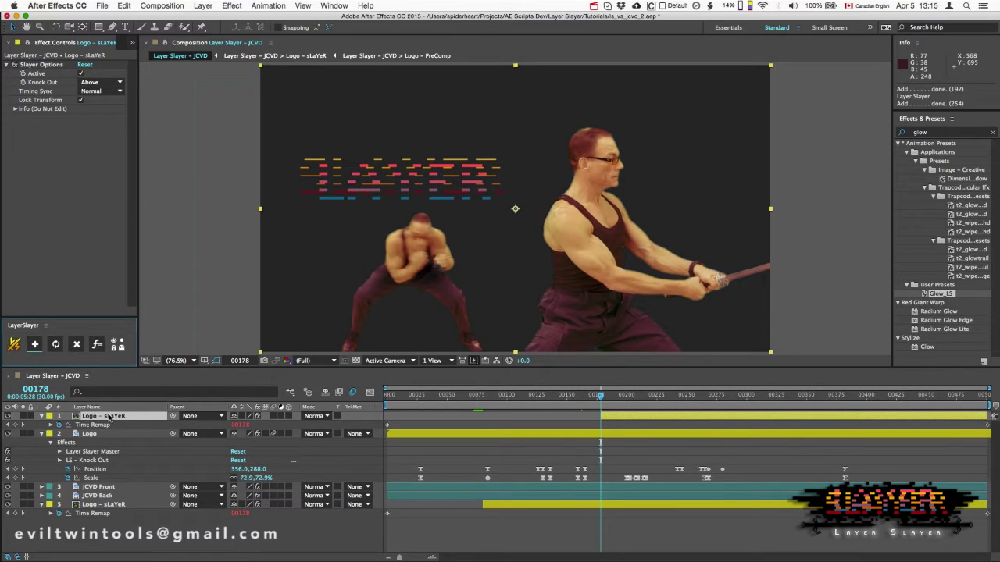
drag(111, 417, 108, 491)
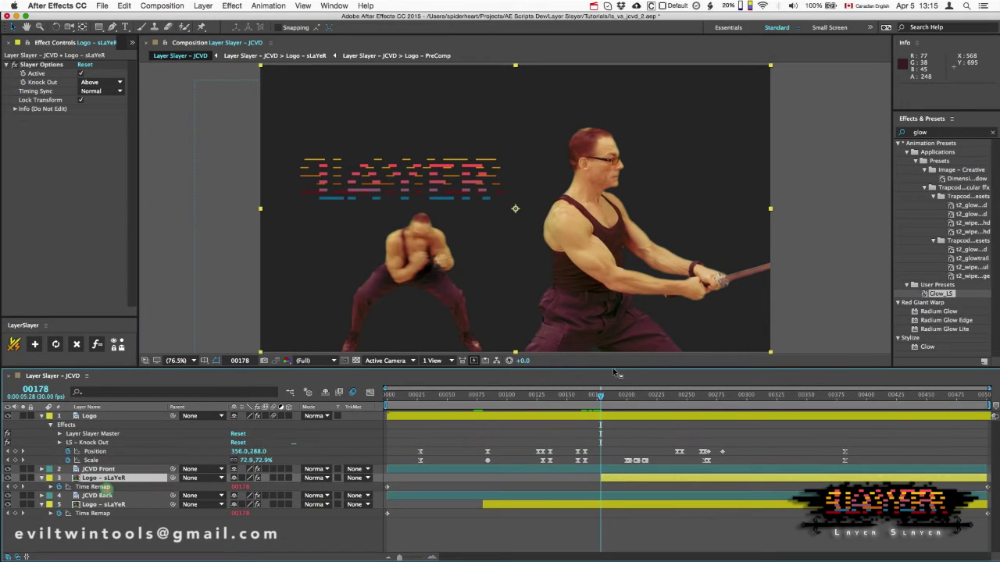
drag(598, 397, 699, 421)
Step: Add a third Layer Slayer duplicate of Logo and scrub toward the end of the animation
click(108, 419)
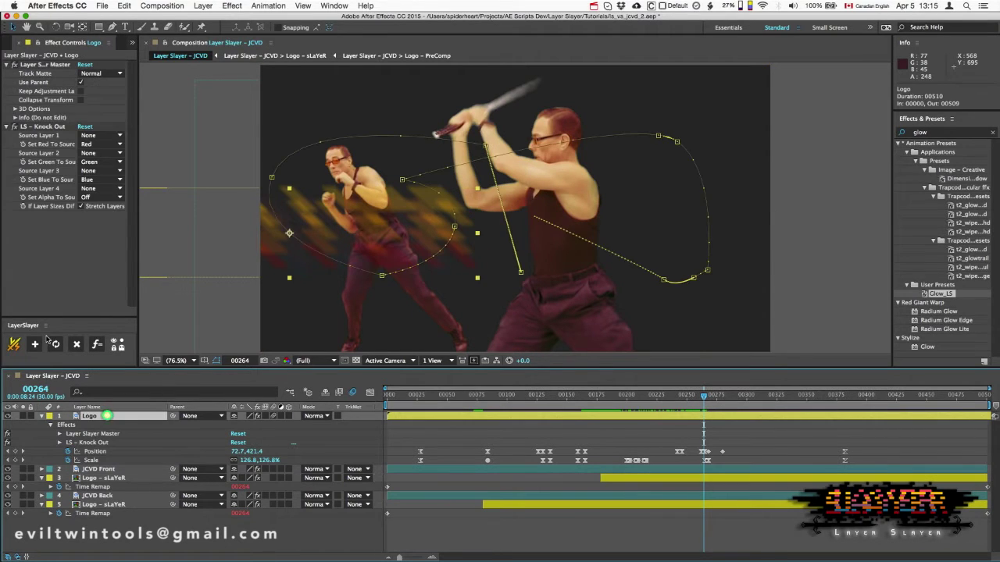
click(35, 345)
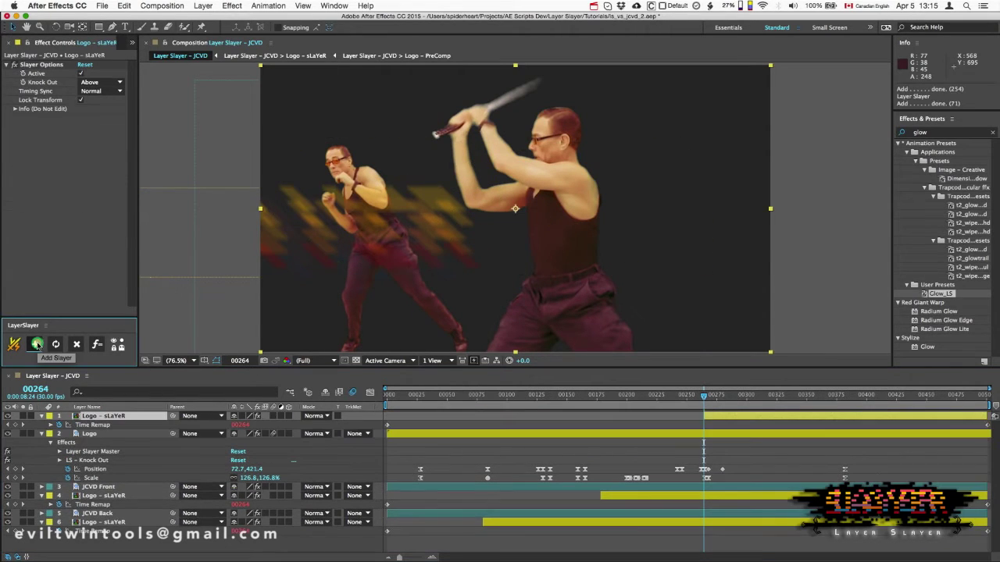
click(710, 397)
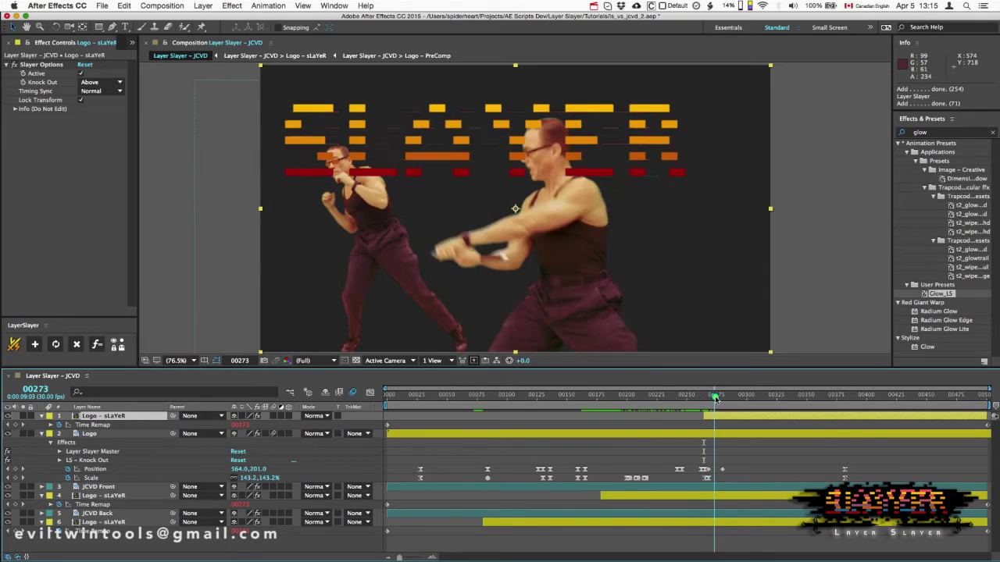
drag(714, 398, 981, 400)
Step: Return to frame 269 and select the layer 4 duplicate, then the master Logo layer
drag(944, 443, 709, 446)
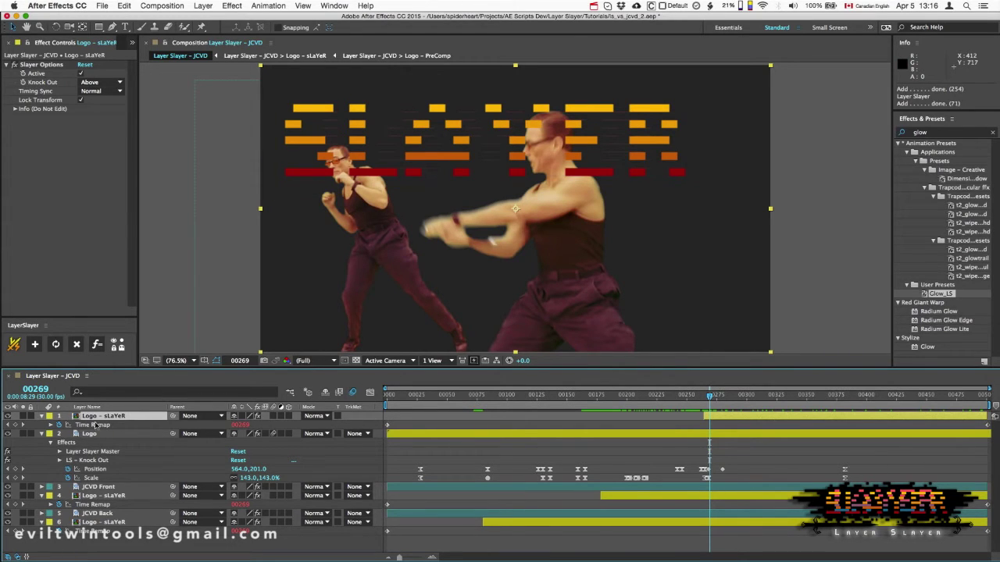
click(106, 495)
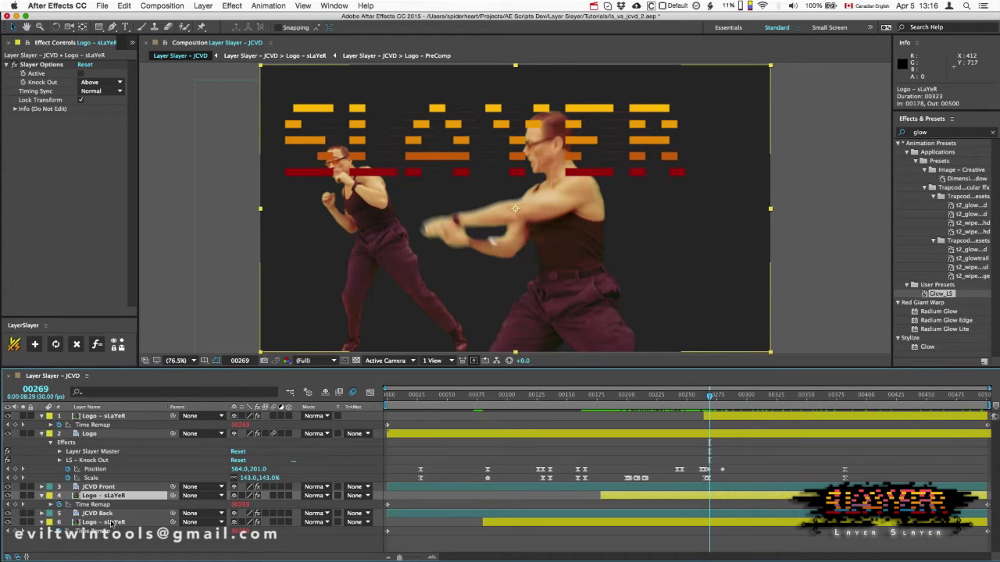
click(91, 433)
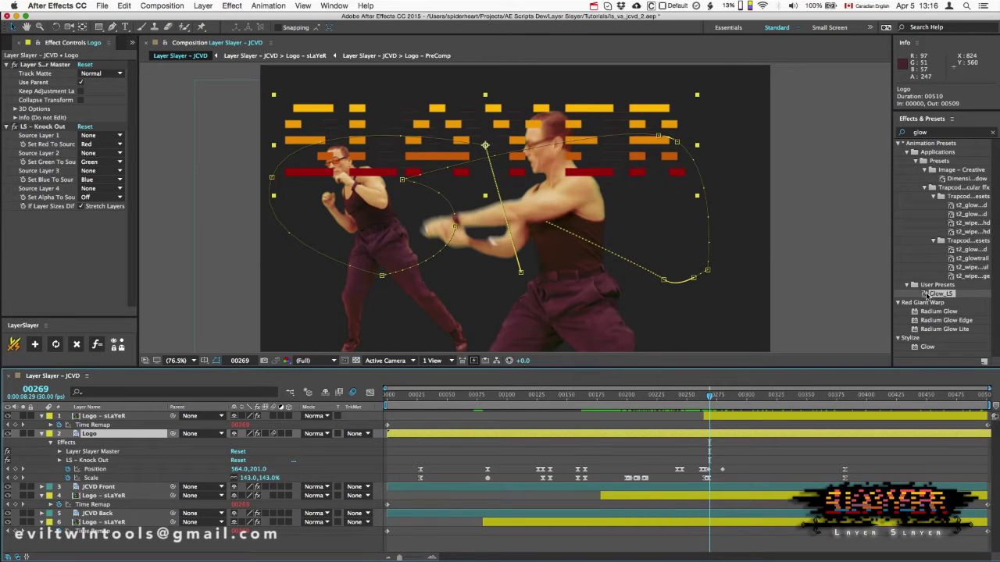
Step: Apply Glow_LS to the master Logo, preview from frame 188, and update the effects onto its duplicates
drag(926, 294, 89, 435)
key(space)
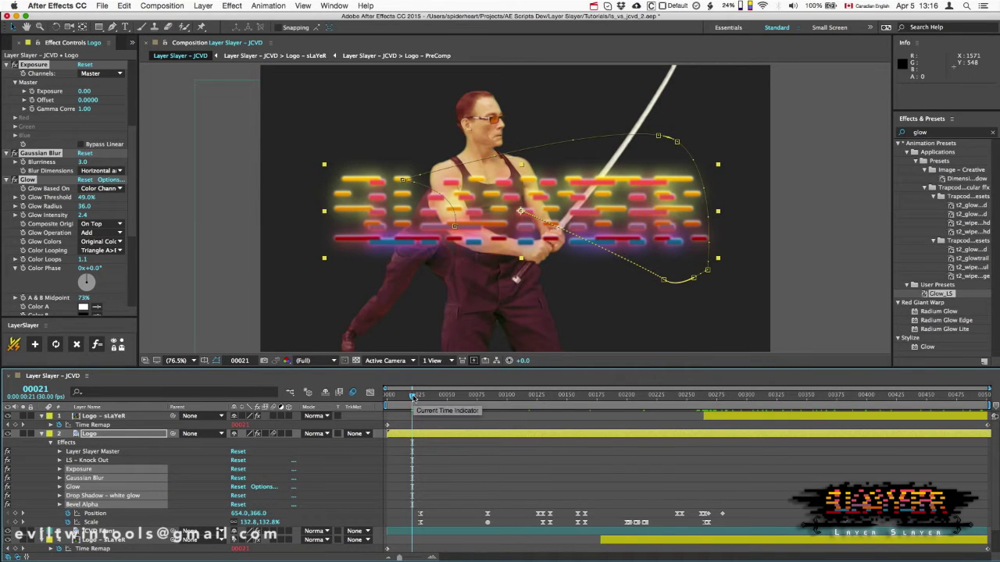
drag(412, 396, 612, 400)
key(space)
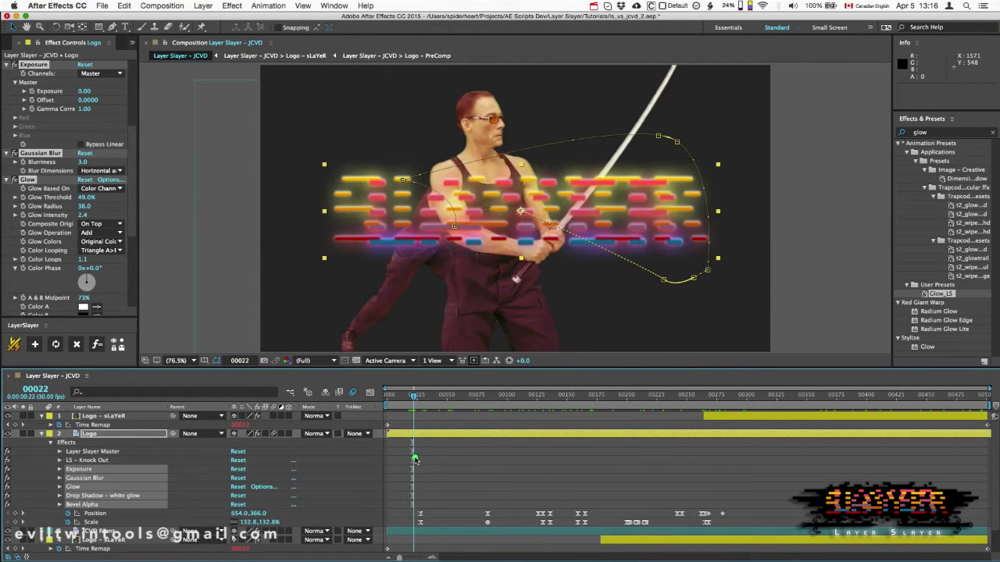
drag(450, 456, 612, 446)
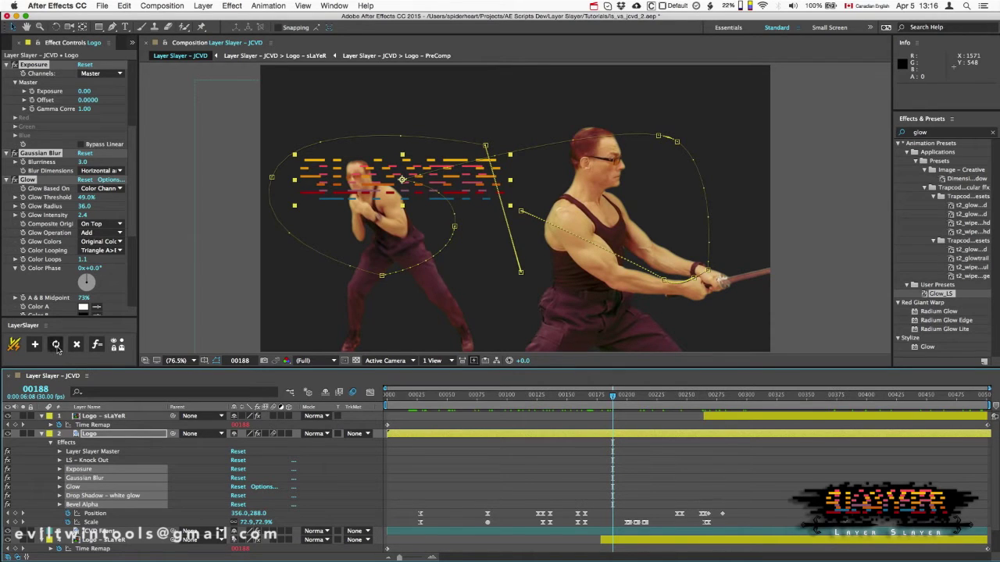
click(56, 346)
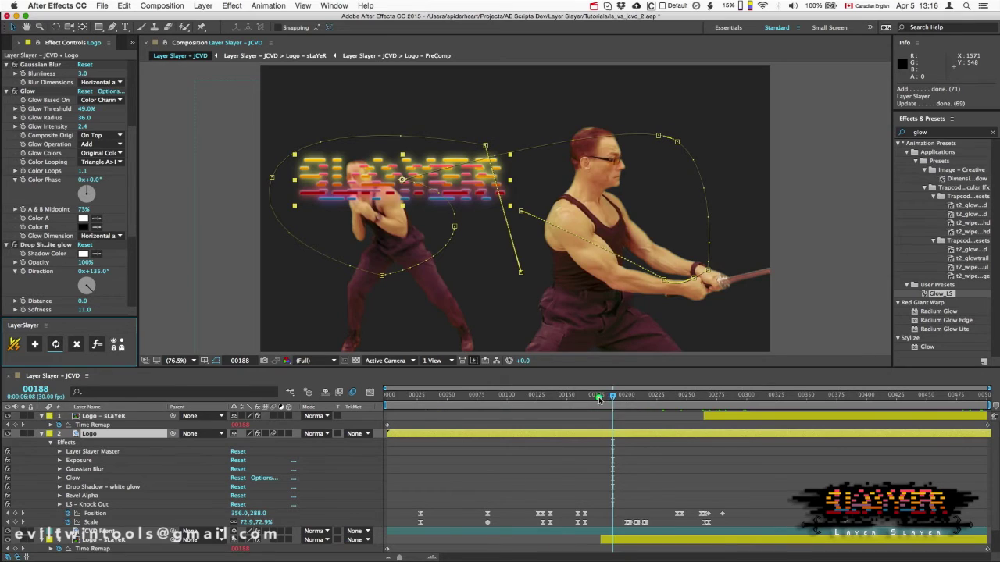
Step: Check the glowing duplicates, raise the Logo's Blurriness to 21.5 and sync it to the sLaYeR copies
drag(599, 399, 621, 400)
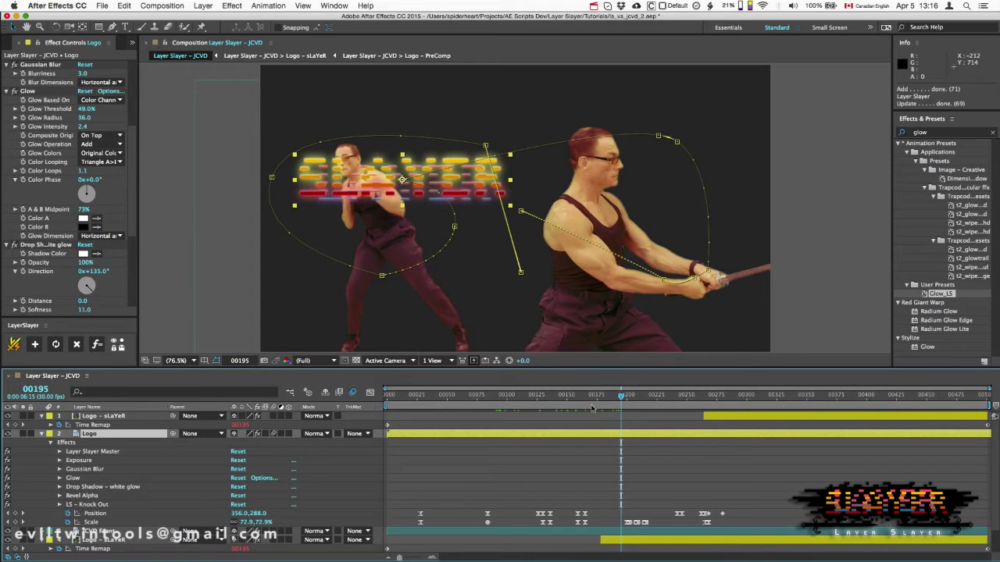
drag(621, 397, 426, 396)
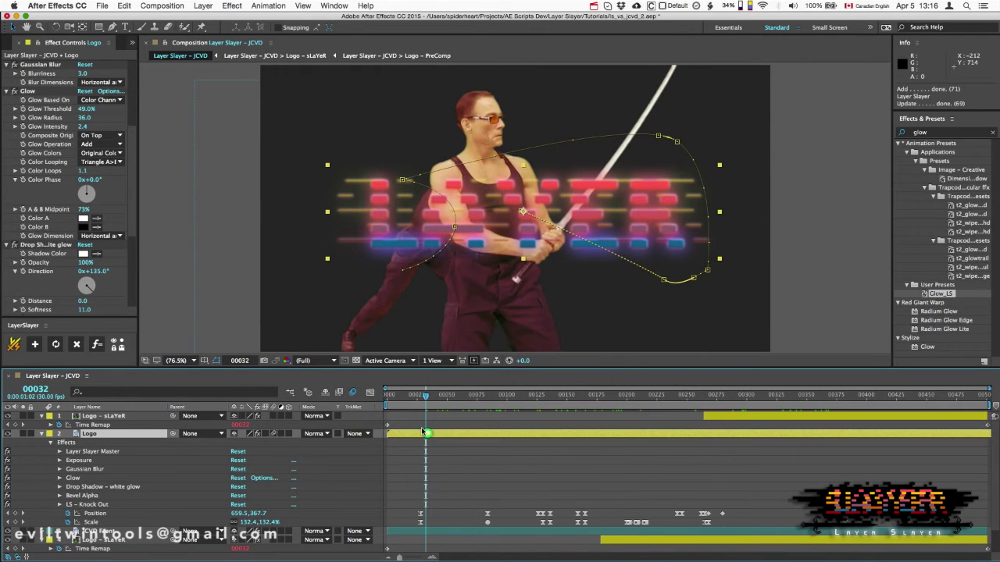
scroll(60, 243, up, 5)
drag(83, 191, 172, 193)
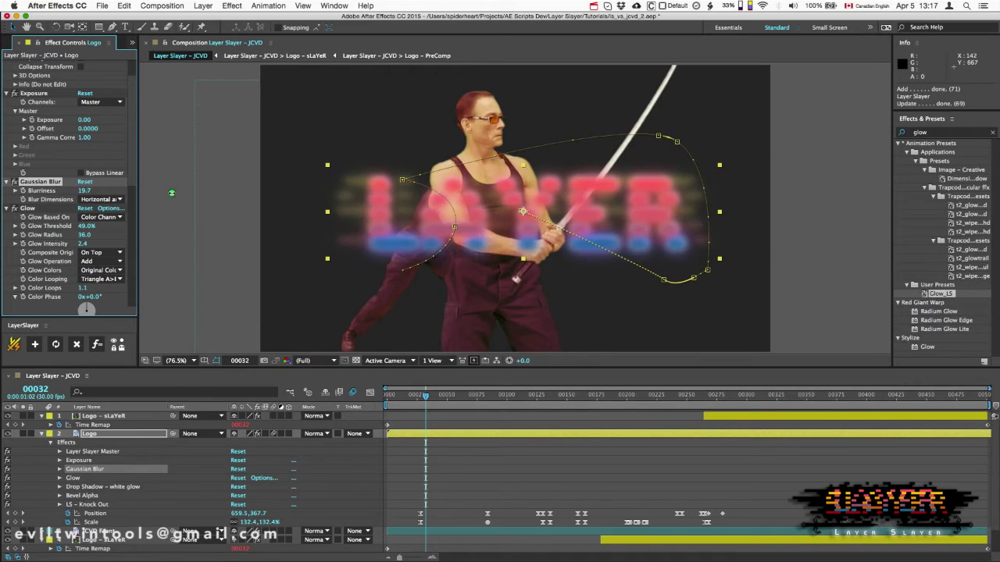
click(56, 346)
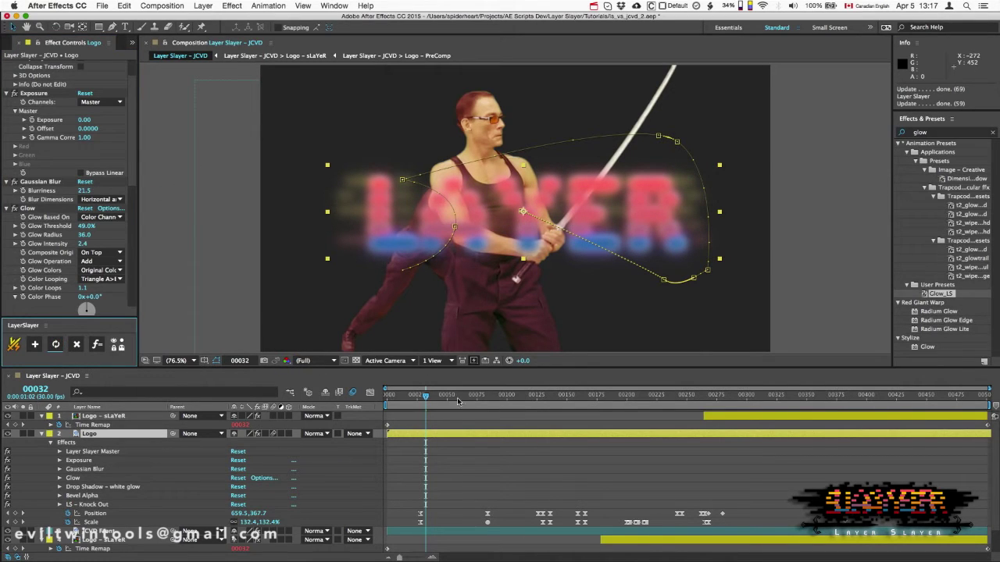
drag(425, 396, 508, 414)
click(41, 433)
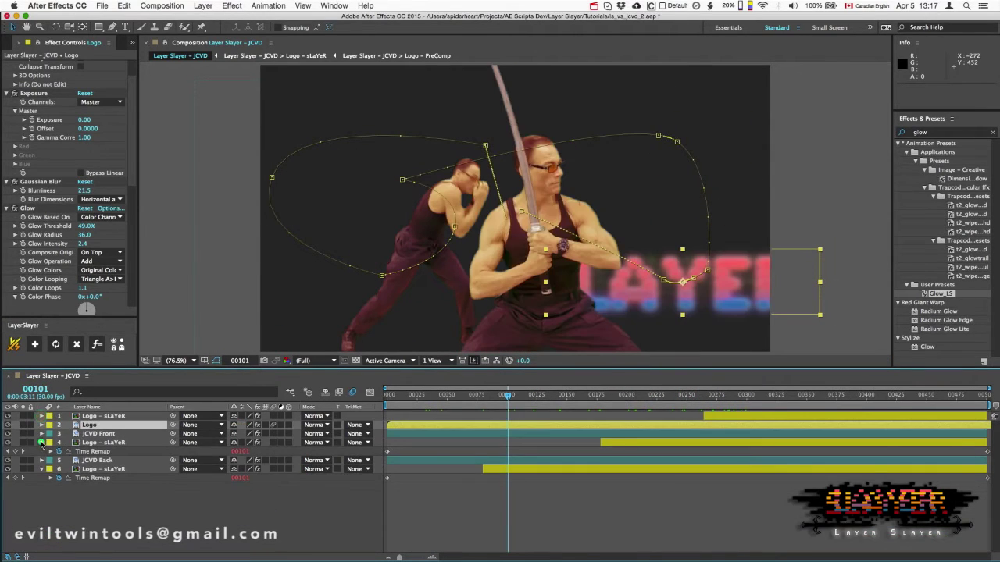
Step: Collapse the layer properties and select the master Logo layer
click(41, 442)
click(81, 461)
click(87, 443)
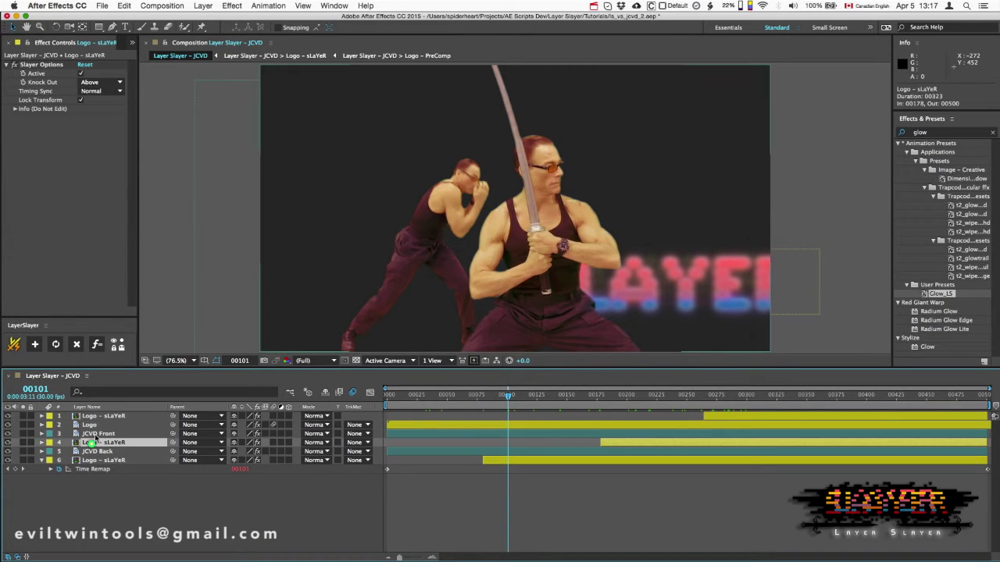
click(99, 428)
click(94, 415)
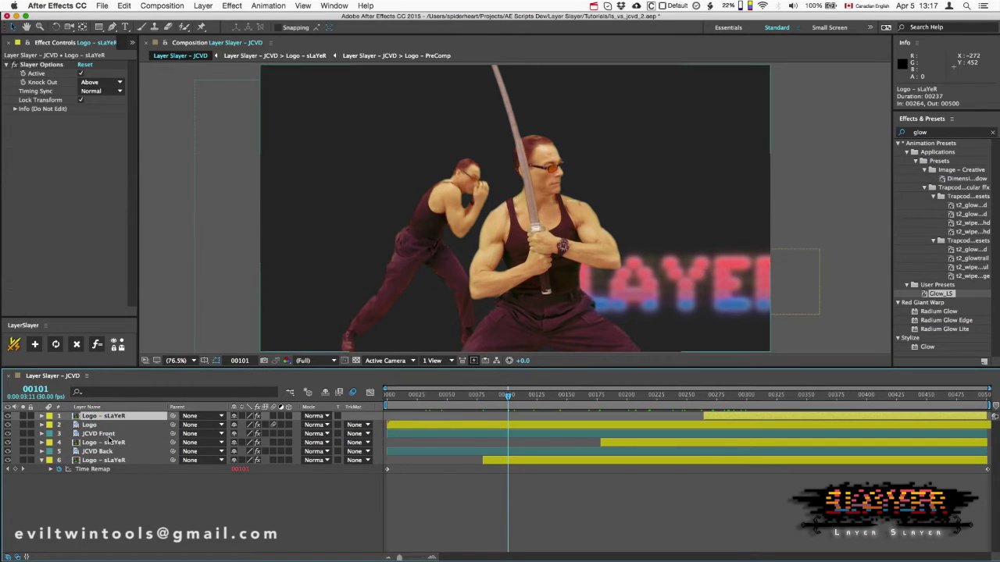
click(96, 426)
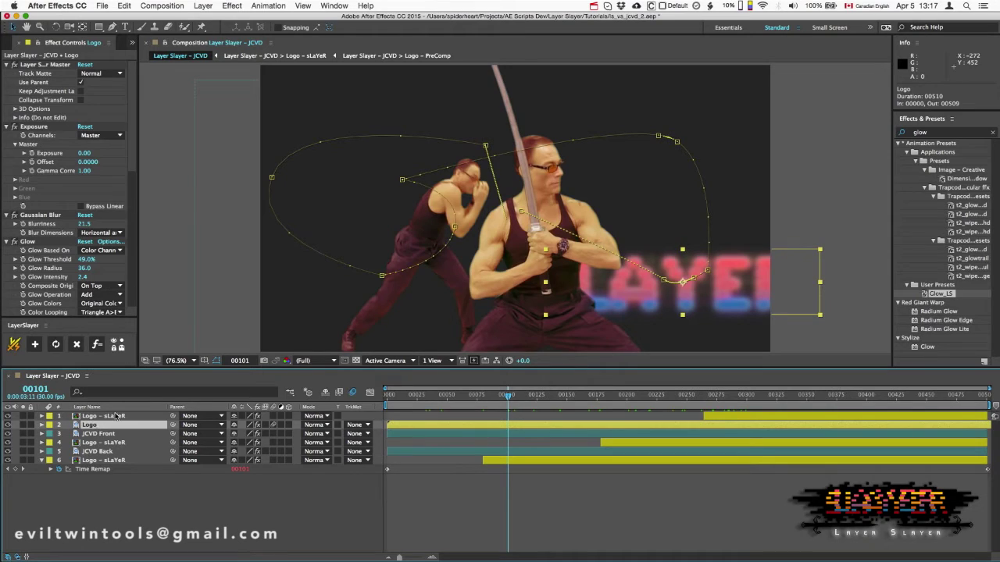
Step: Set the Logo layer's label to Orange and push it to the sLaYeR duplicates
click(51, 426)
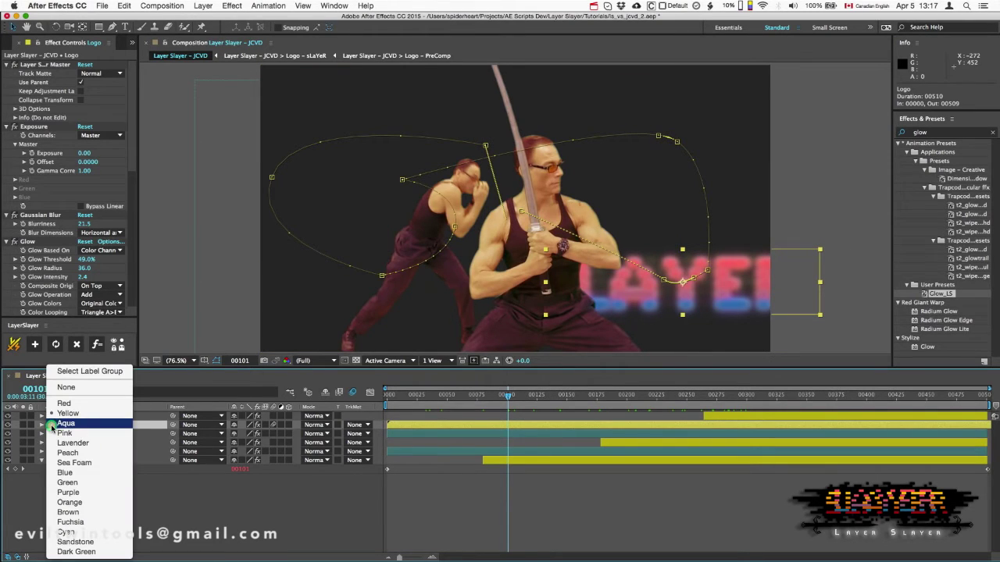
click(75, 502)
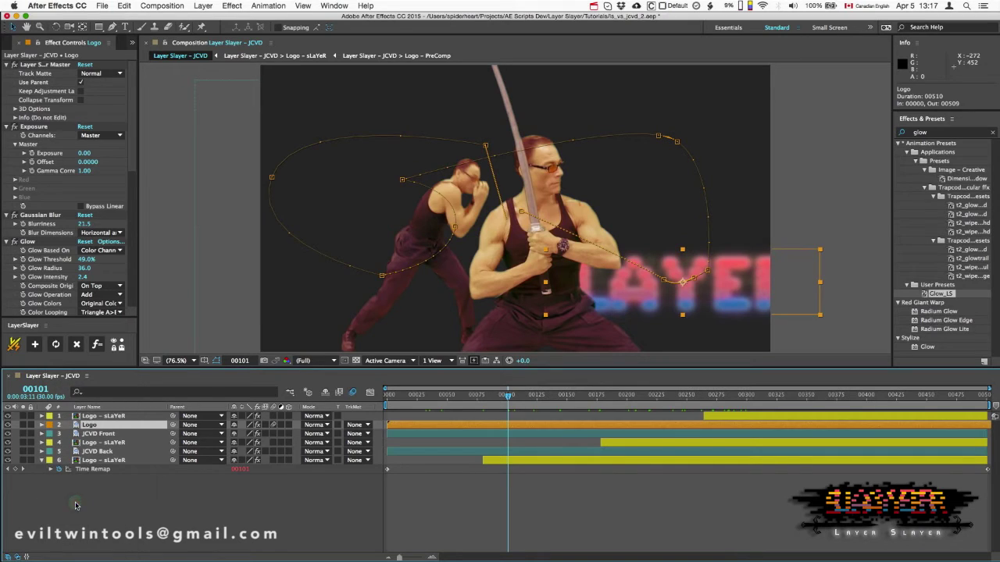
click(56, 346)
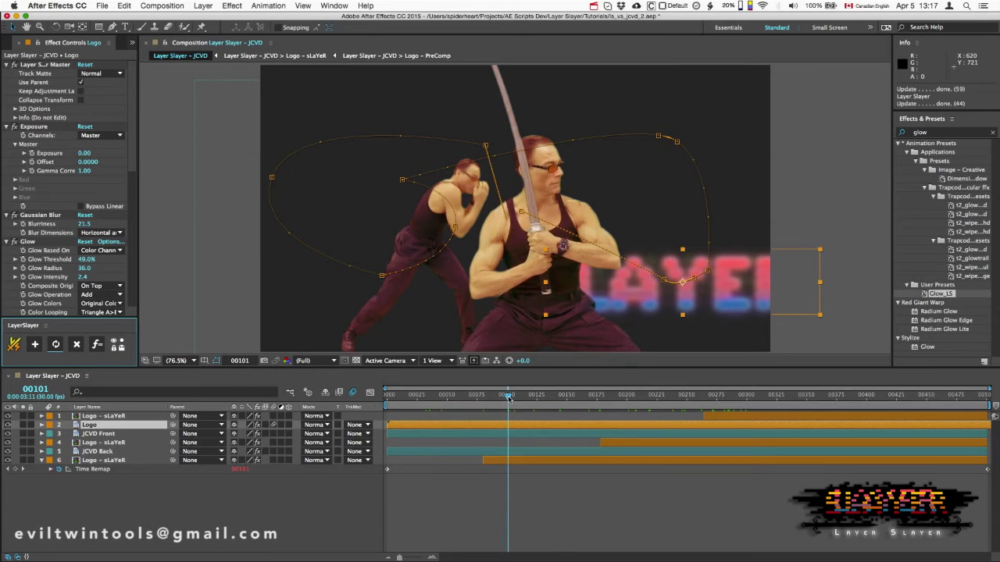
drag(508, 396, 421, 394)
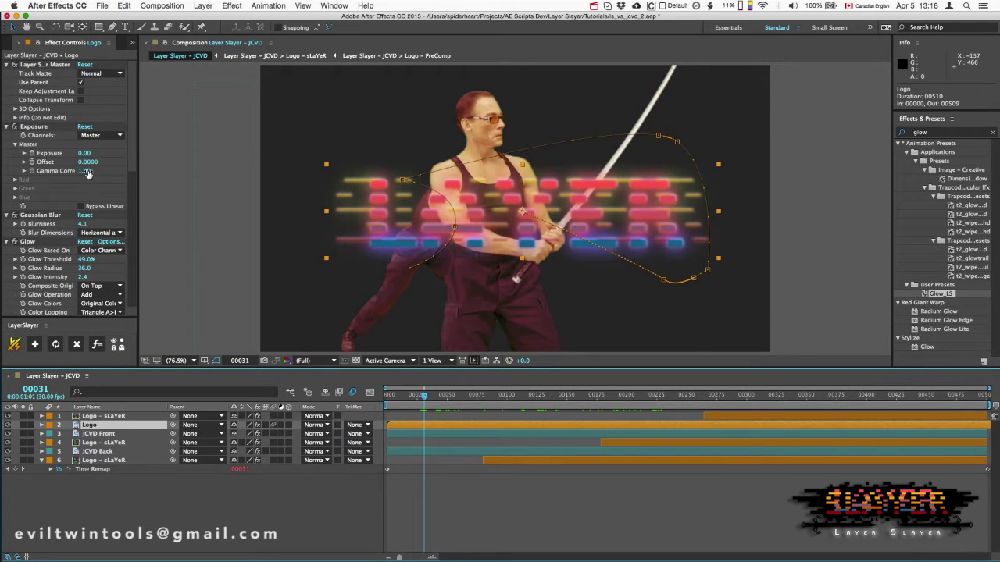
Step: Raise the Logo's Gaussian Blur Blurriness to 23.0 and sync it to the duplicates
key(space)
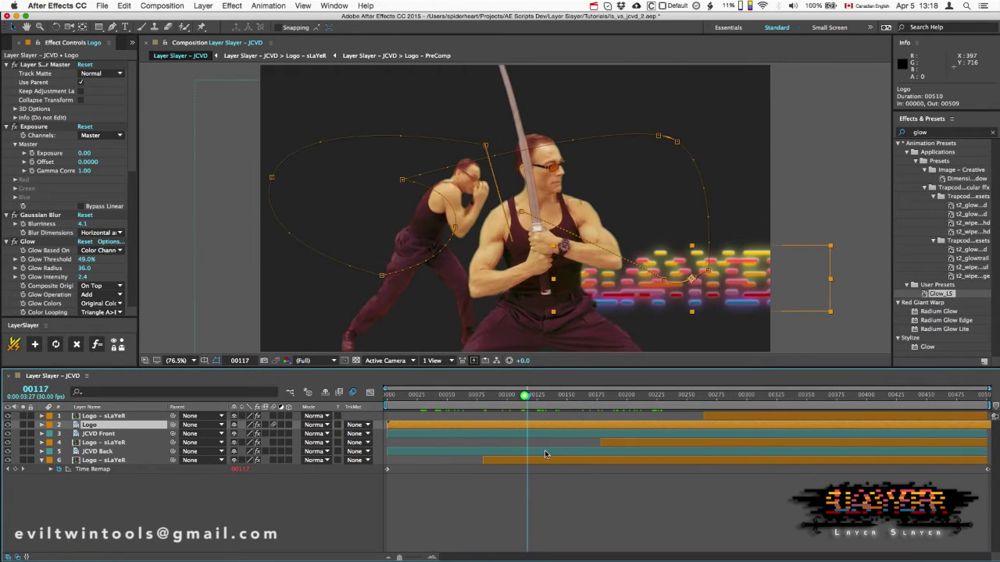
click(547, 460)
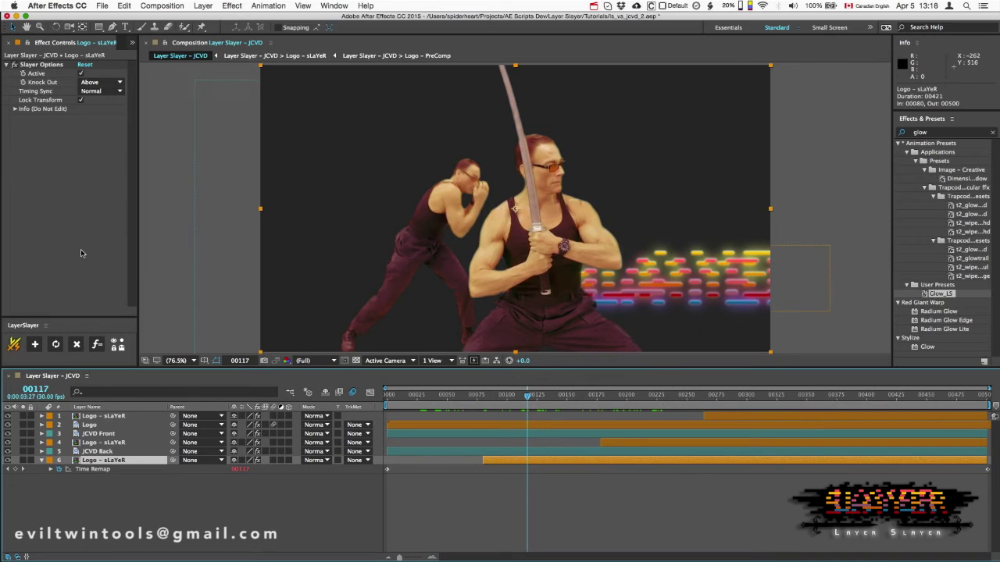
click(100, 425)
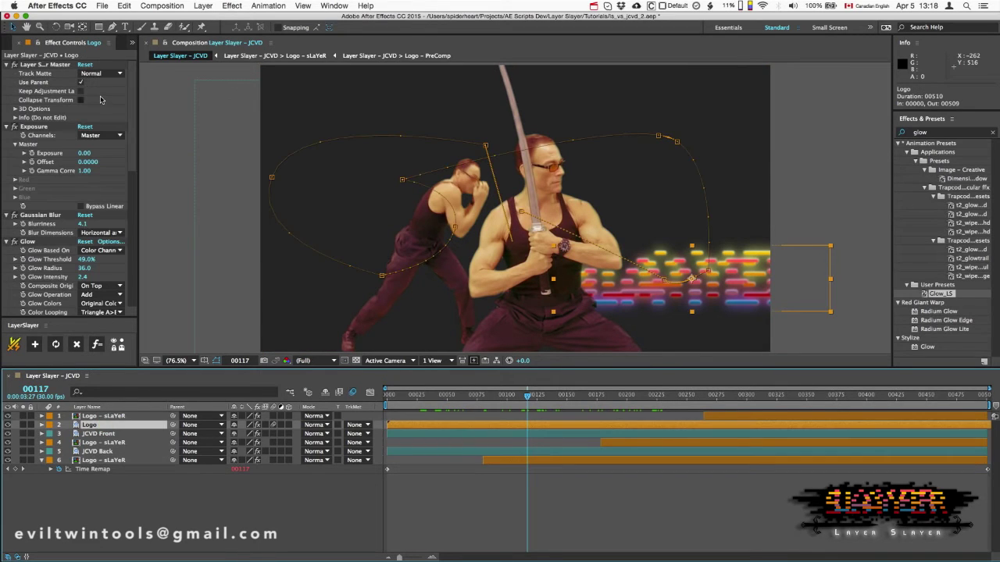
drag(81, 225, 134, 232)
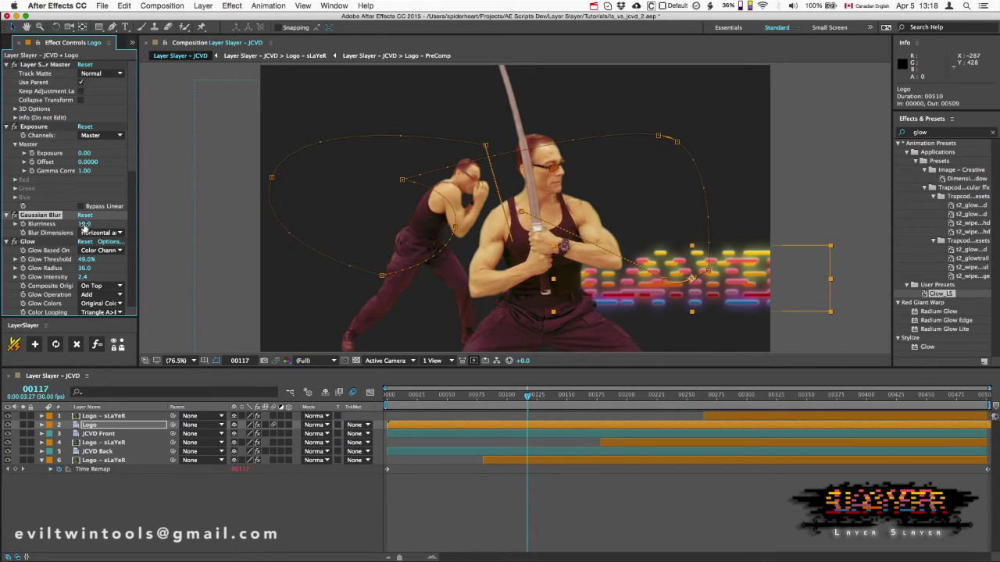
drag(106, 226, 108, 227)
click(57, 345)
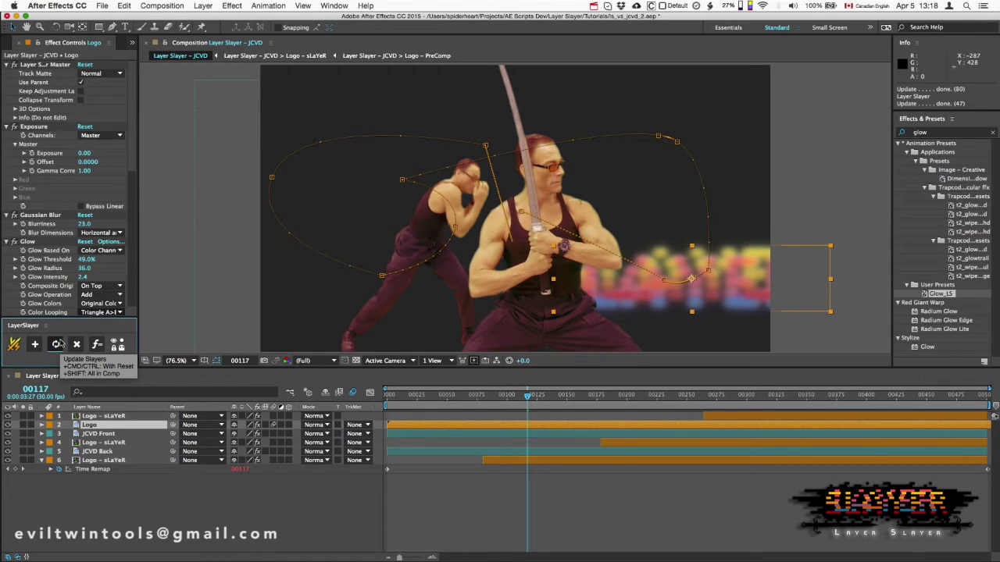
Step: Undo that blur change and lower the Logo's Blurriness to 9.3
key(super+z)
drag(528, 395, 435, 402)
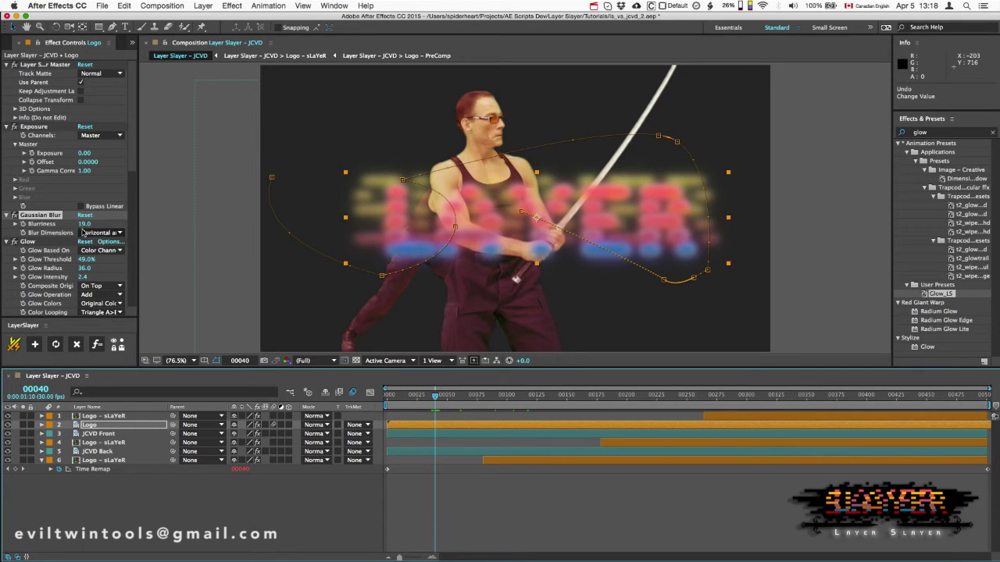
drag(84, 224, 54, 233)
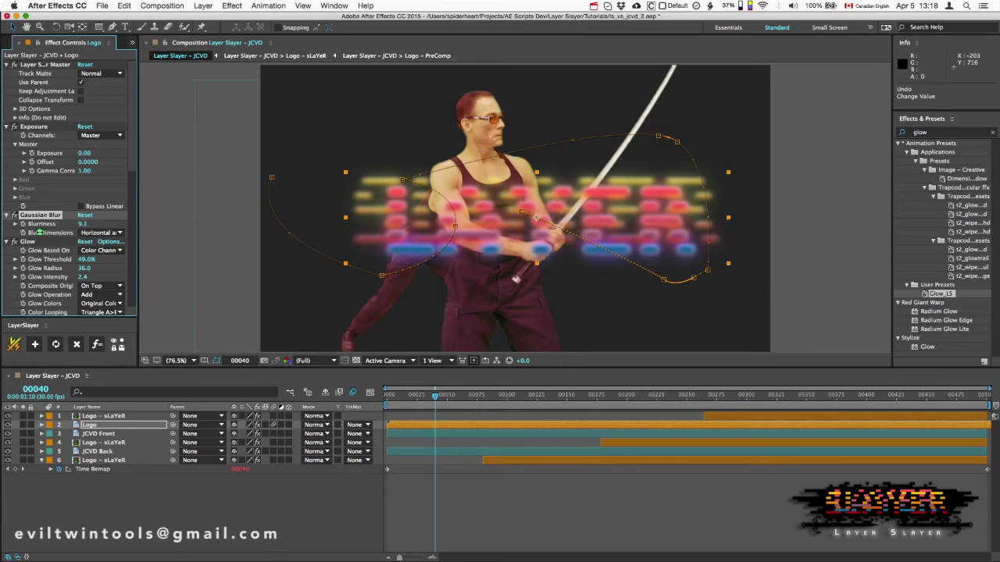
Step: Add a LayerSlayer live link on the Logo's Gaussian Blur Blurriness property
click(41, 425)
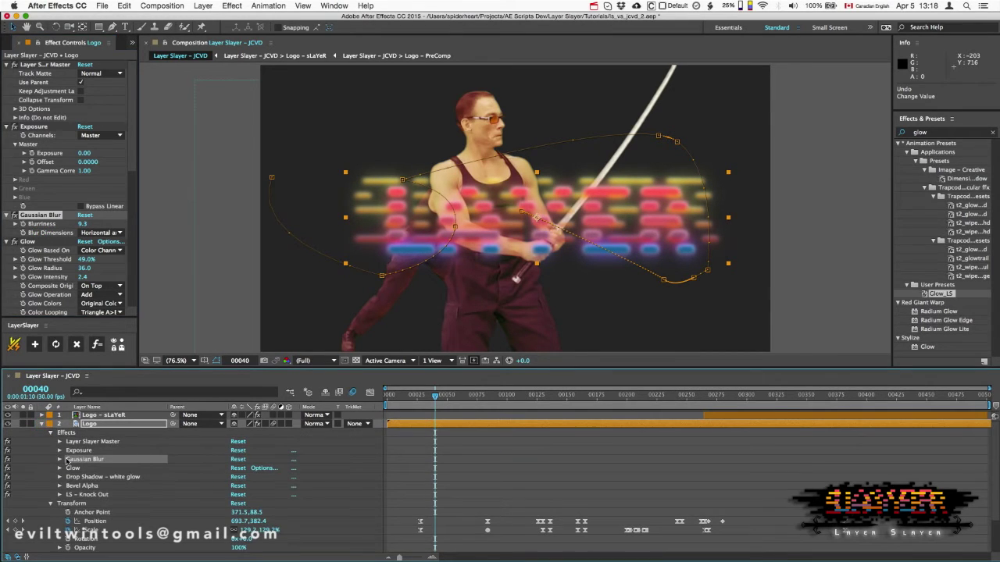
click(59, 459)
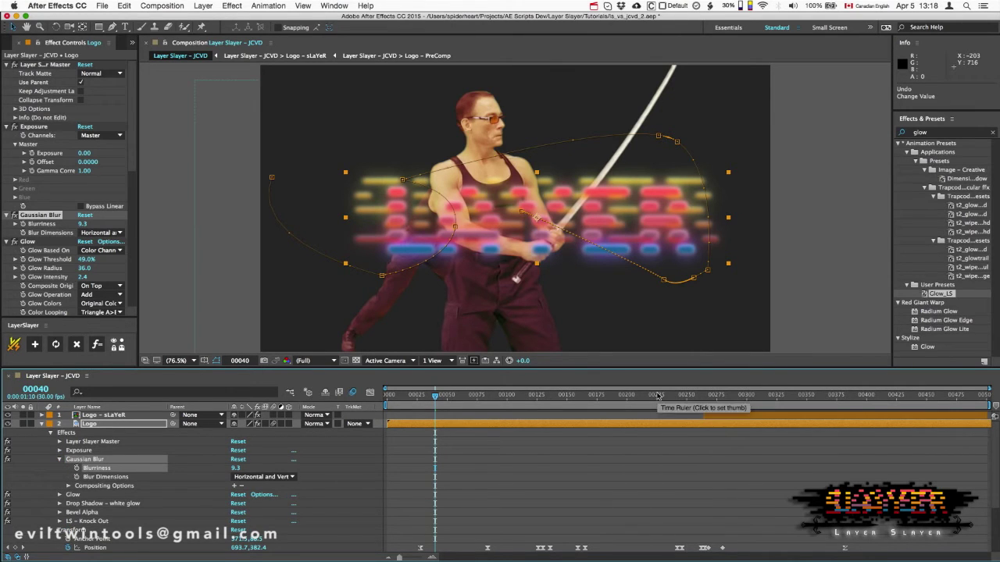
click(770, 415)
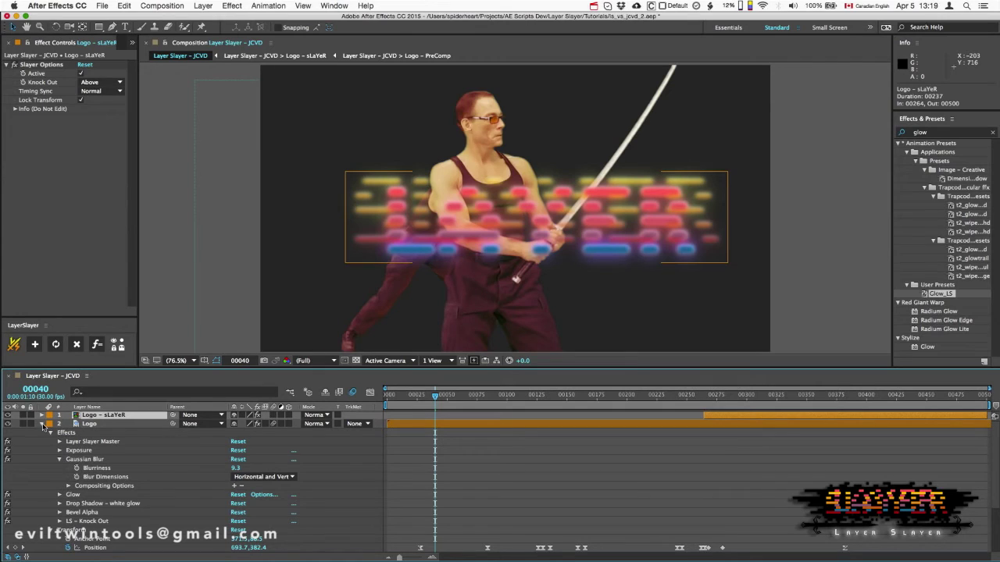
click(100, 468)
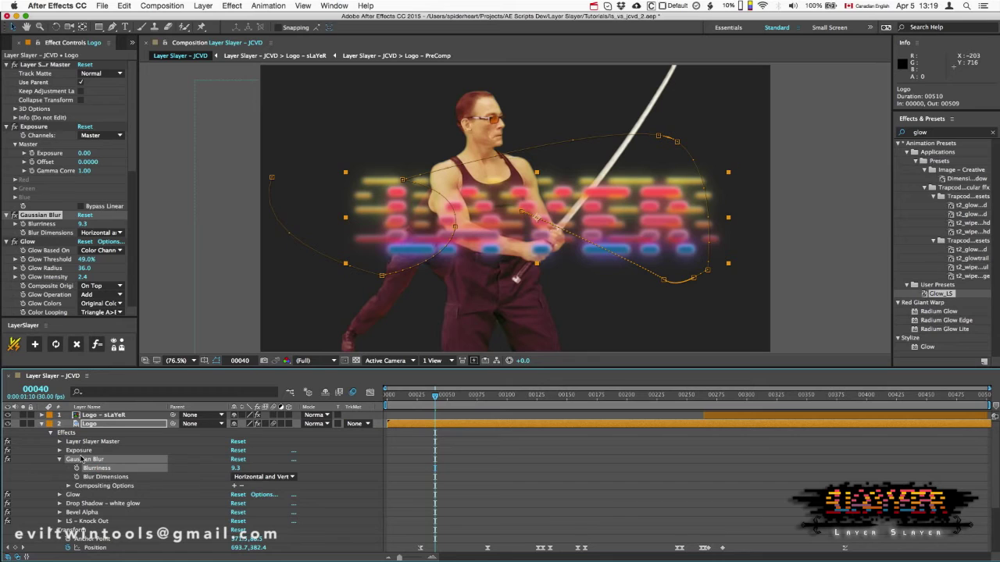
click(96, 345)
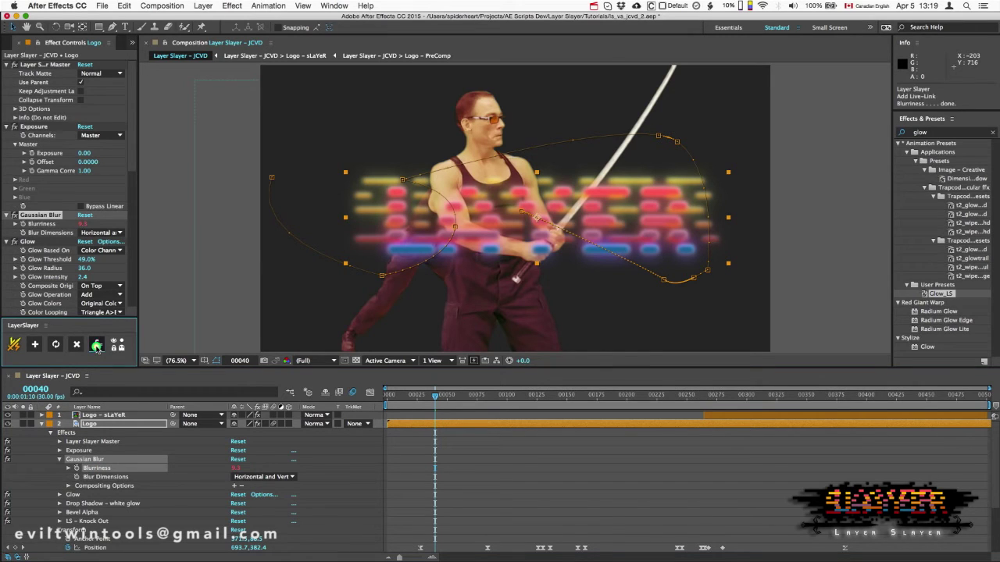
Step: Update the duplicates with the live link and set Blurriness to 8.4
click(69, 469)
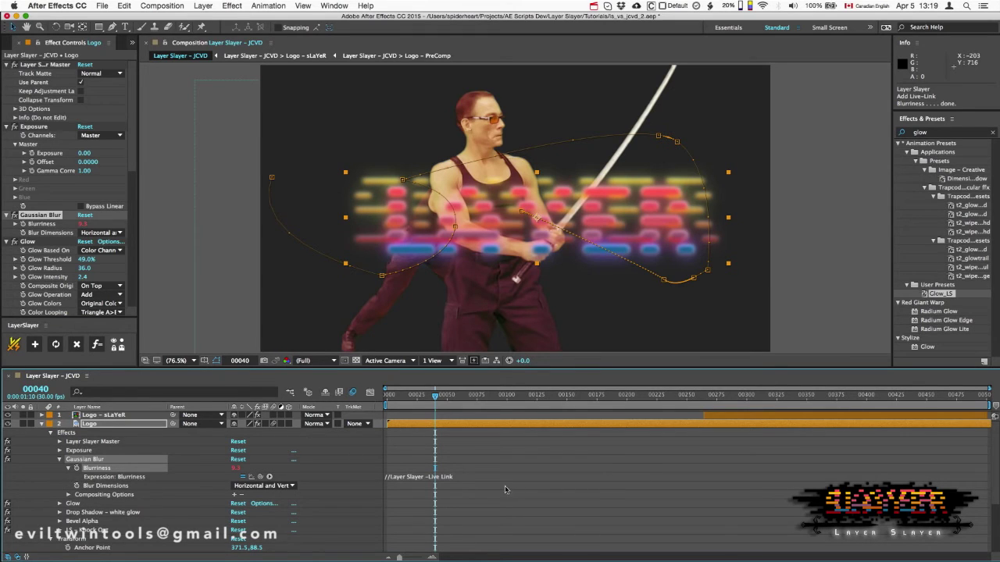
click(60, 347)
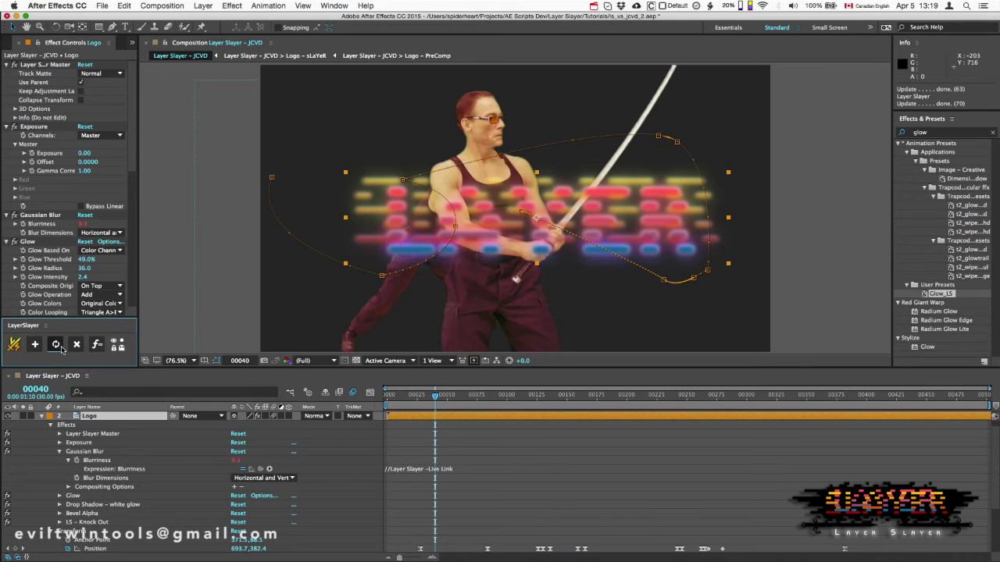
click(42, 416)
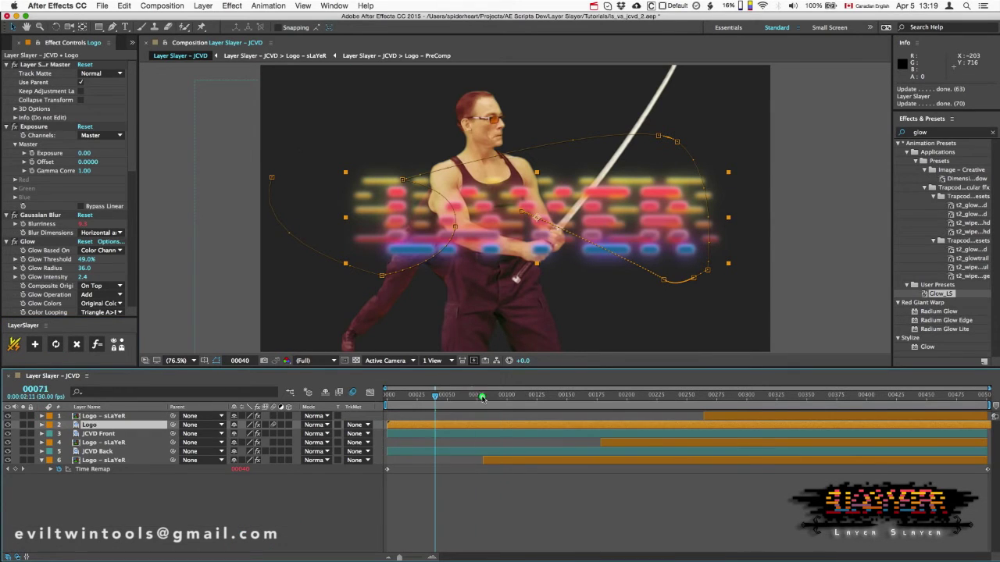
drag(482, 395, 636, 395)
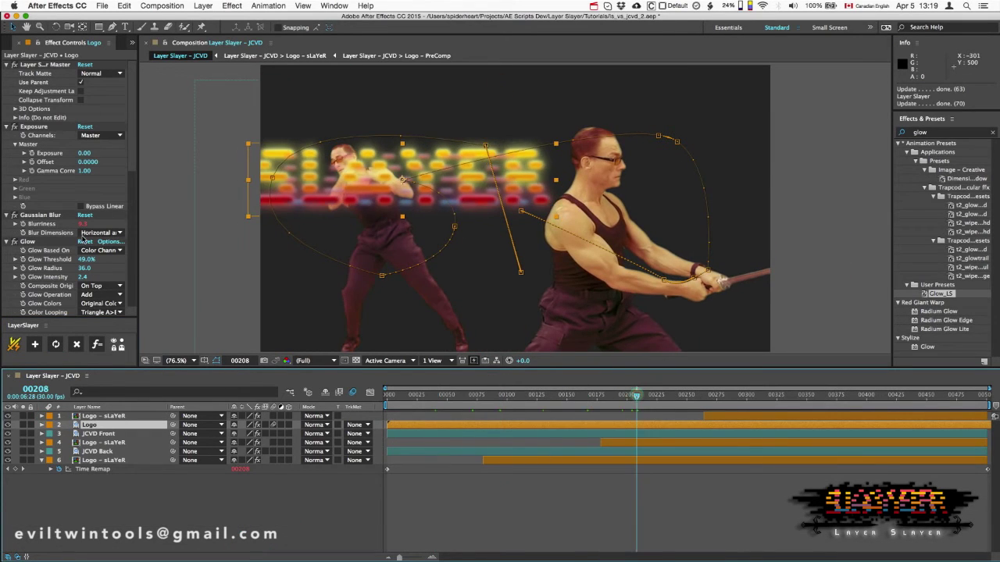
mouse_move(82, 223)
mouse_down()
mouse_move(147, 221)
mouse_move(109, 224)
mouse_move(87, 241)
mouse_up()
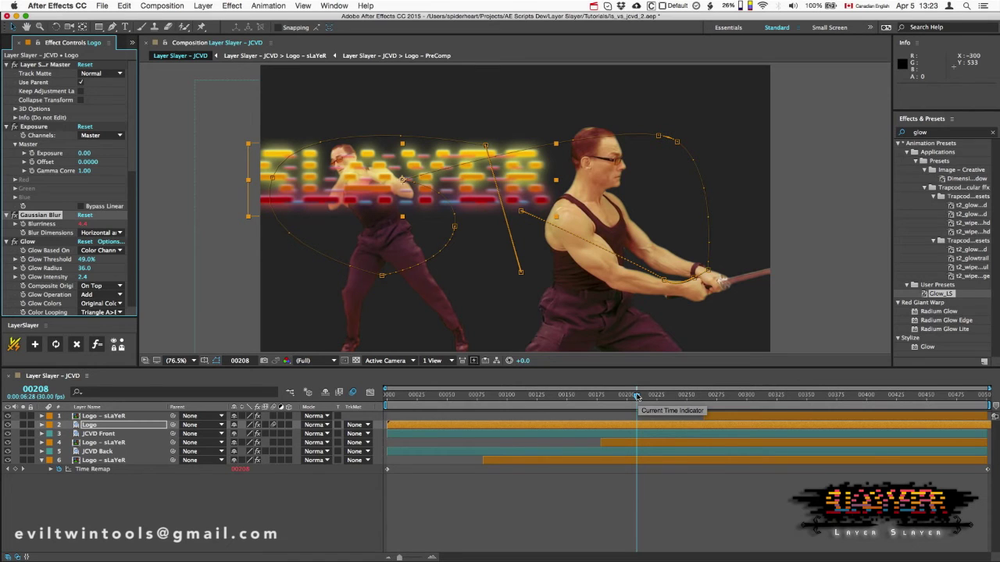
Step: Near frame 79, move the logo about 125 px right, then check frames 74–82
drag(636, 397, 481, 394)
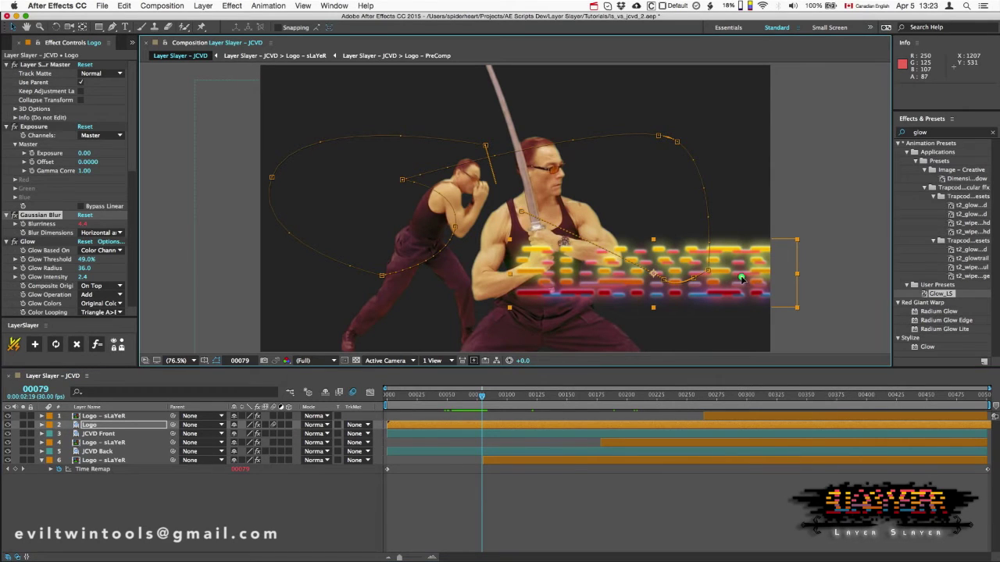
drag(742, 279, 839, 278)
click(477, 396)
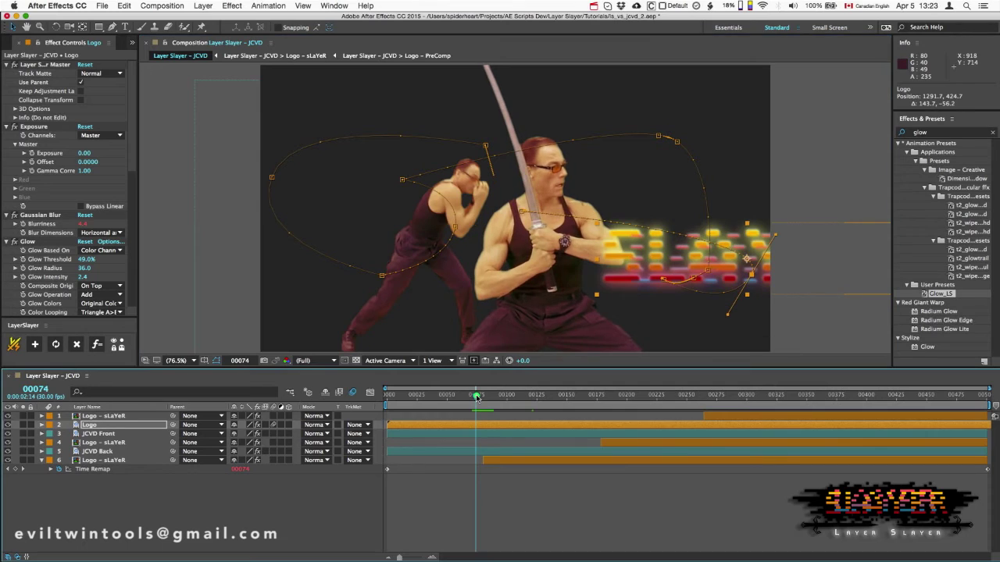
drag(476, 396, 488, 397)
click(490, 462)
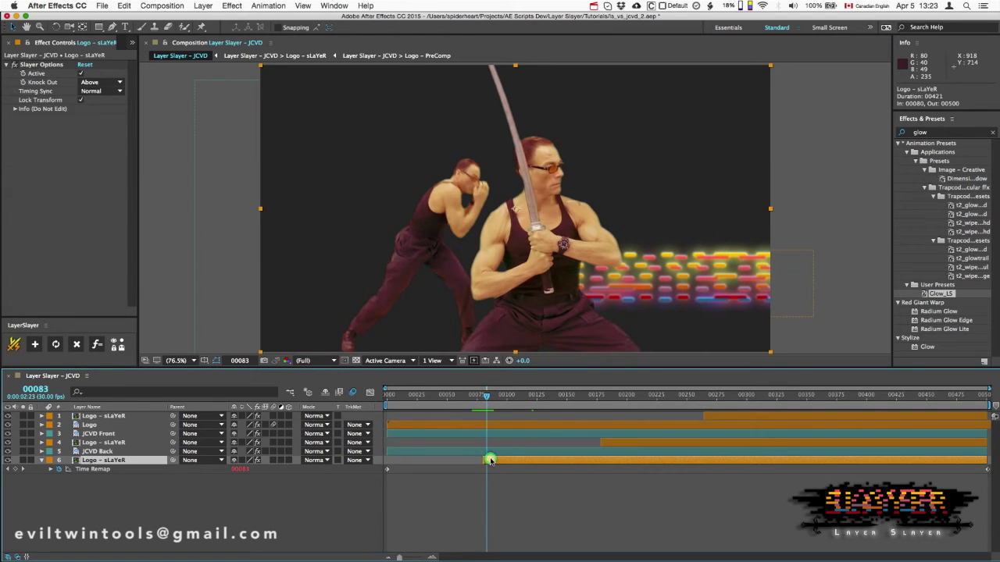
drag(485, 396, 478, 426)
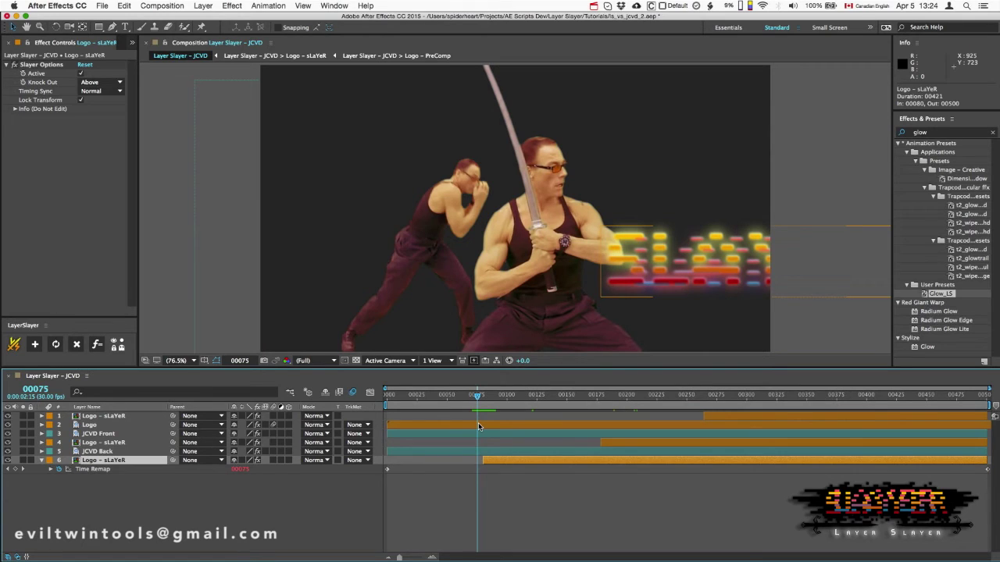
click(479, 426)
Step: Show the Logo's position keyframes, set the viewer to 100% and go to frame 108
key(u)
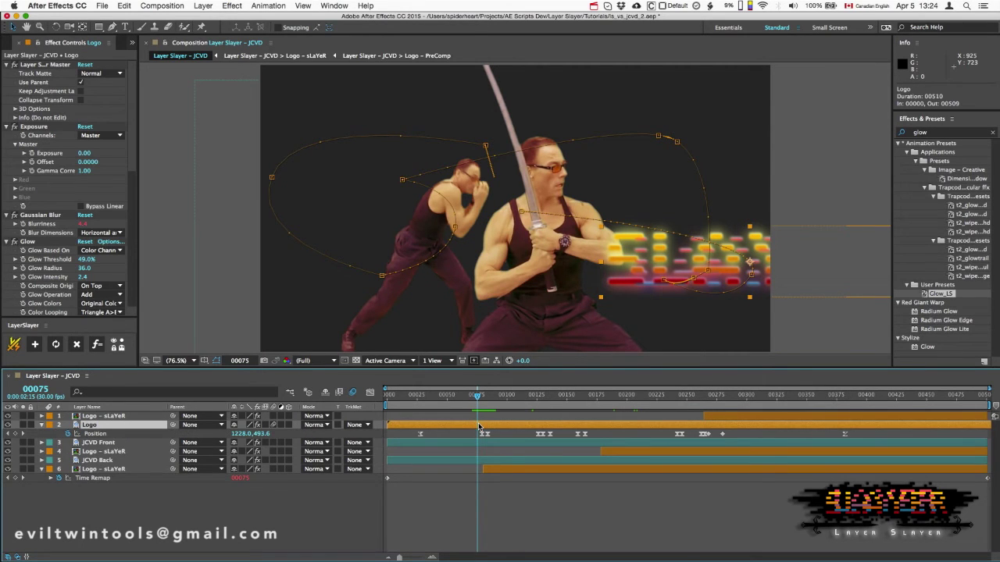
key(slash)
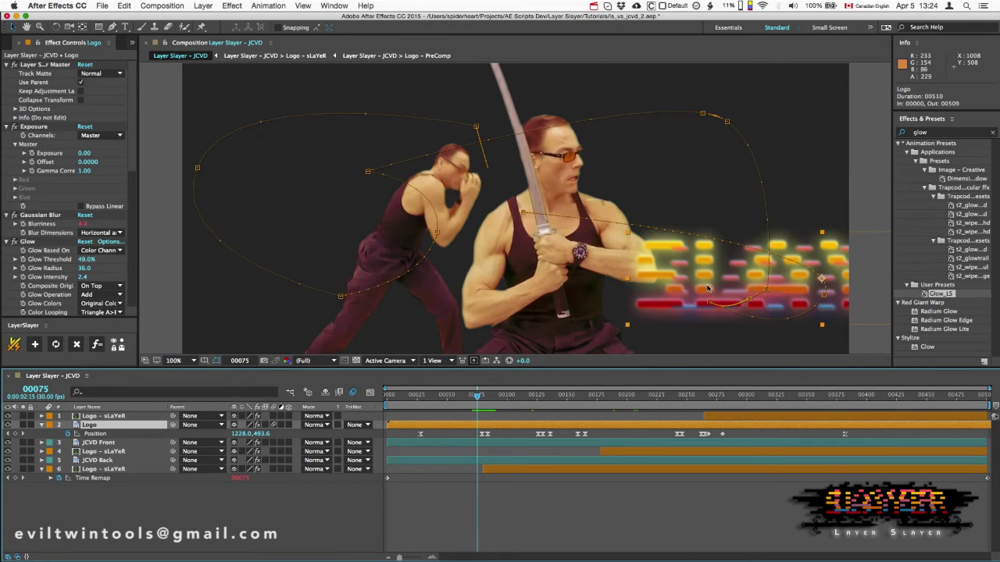
scroll(708, 289, down, 3)
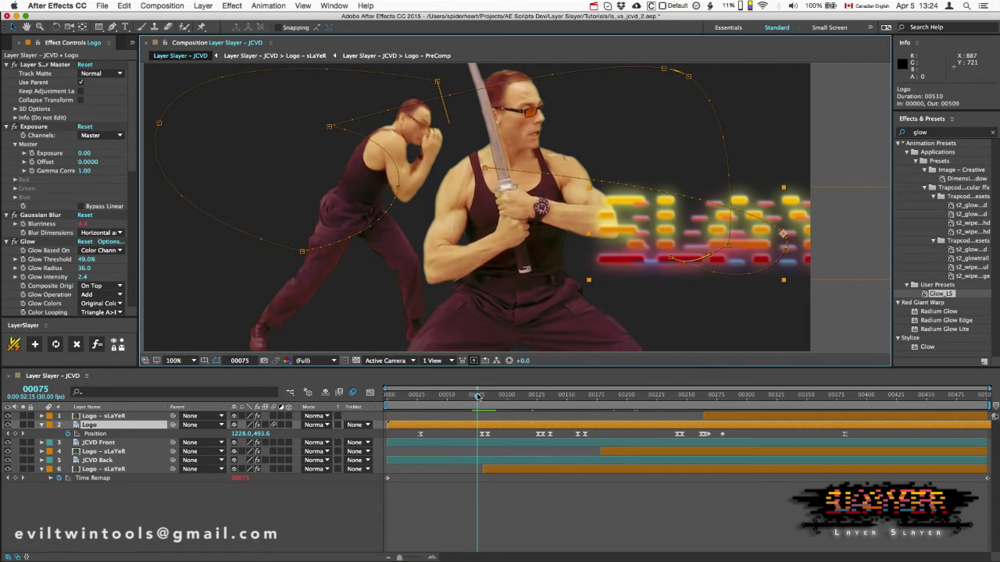
key(space)
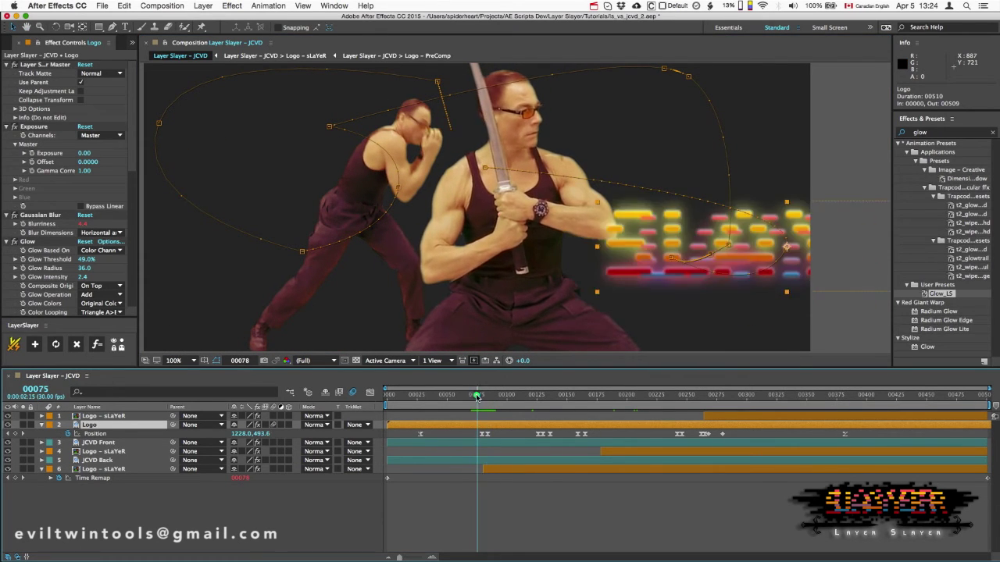
drag(476, 396, 483, 396)
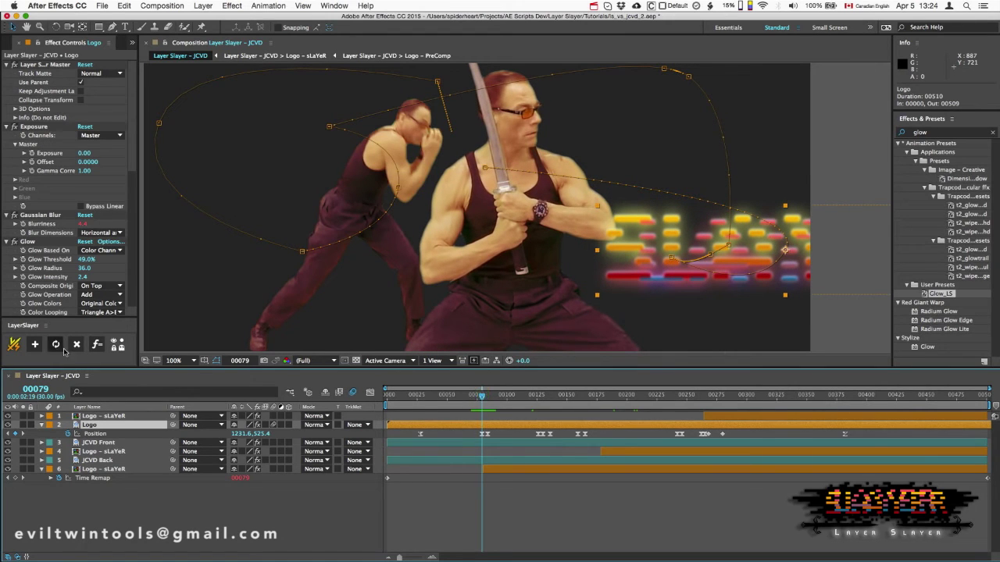
drag(482, 397, 516, 398)
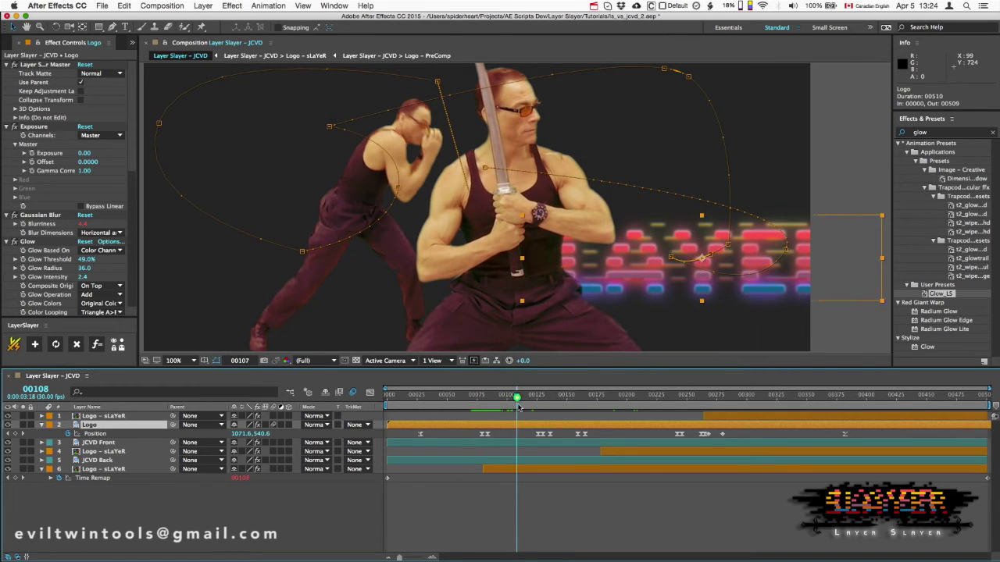
click(523, 469)
Step: Try raising the logo at frame 108, then undo, leaving Position at 1071.6, 540.6
click(832, 268)
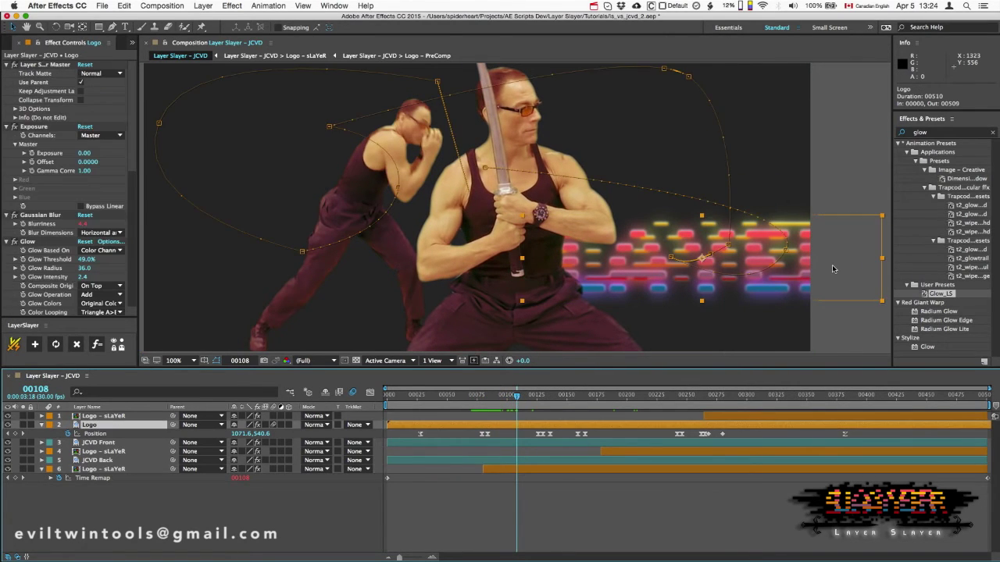
drag(832, 268, 826, 223)
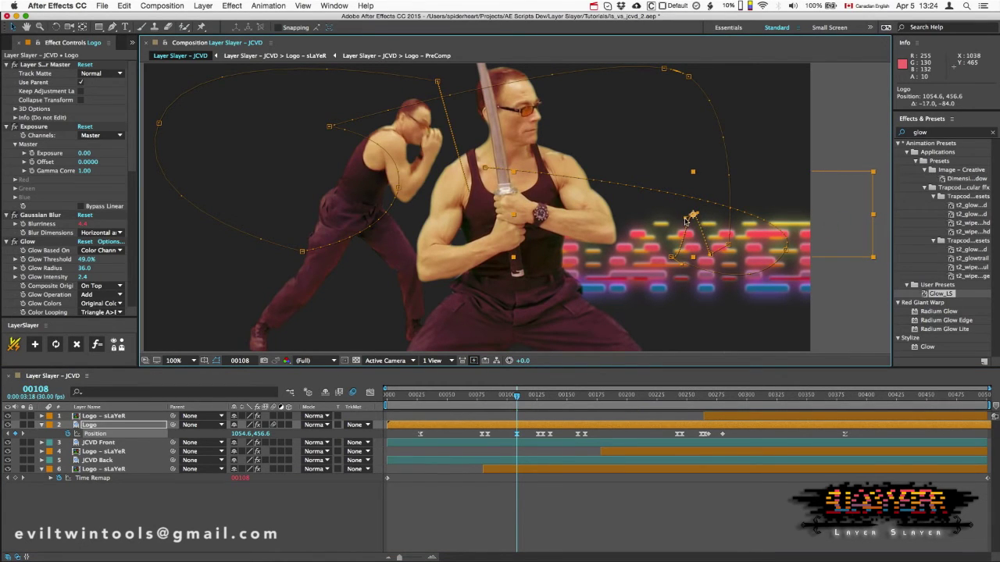
drag(678, 217, 707, 219)
click(56, 344)
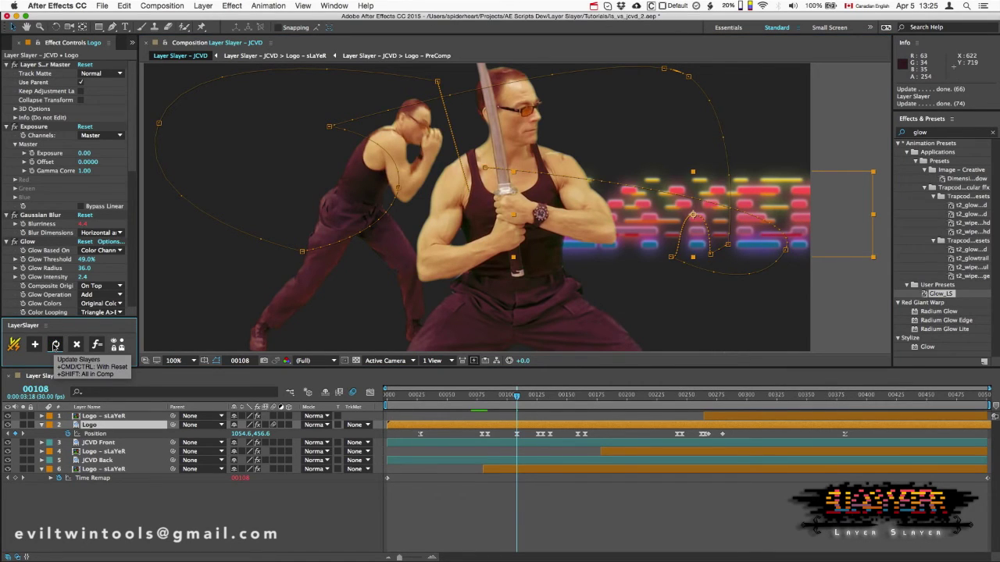
key(super+z)
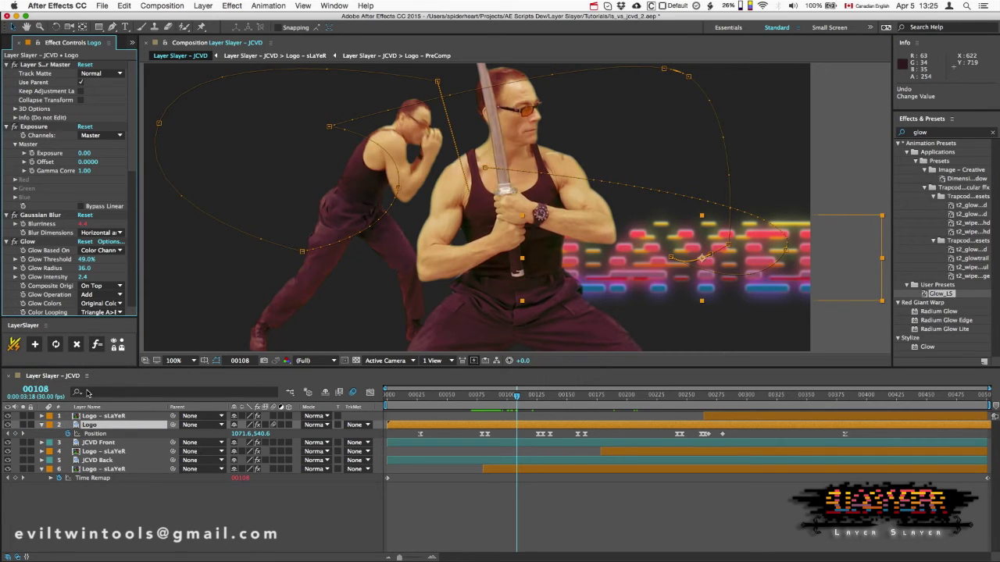
Step: Add a LayerSlayer live link on the Logo's Position, update the duplicates and check the motion
click(93, 433)
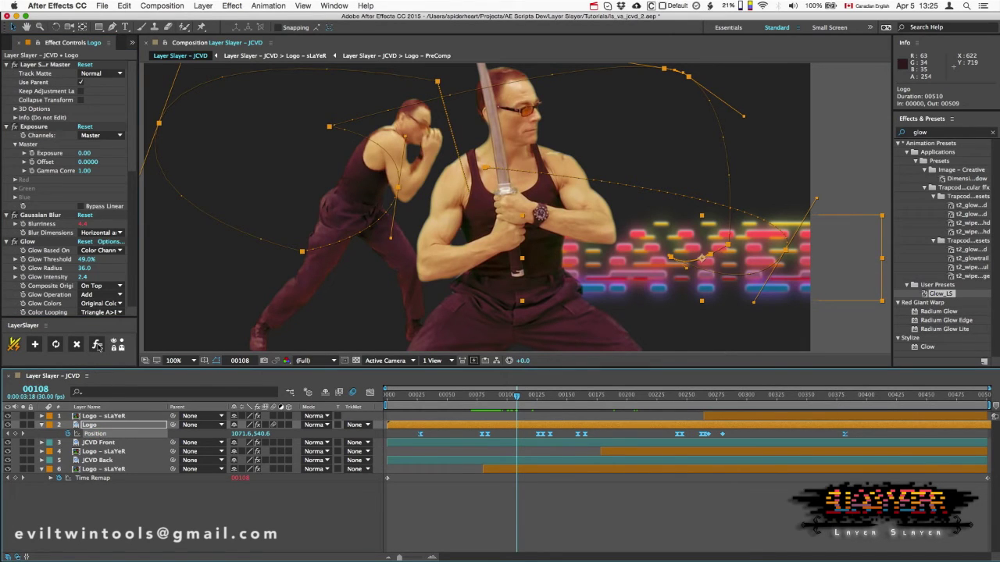
click(97, 346)
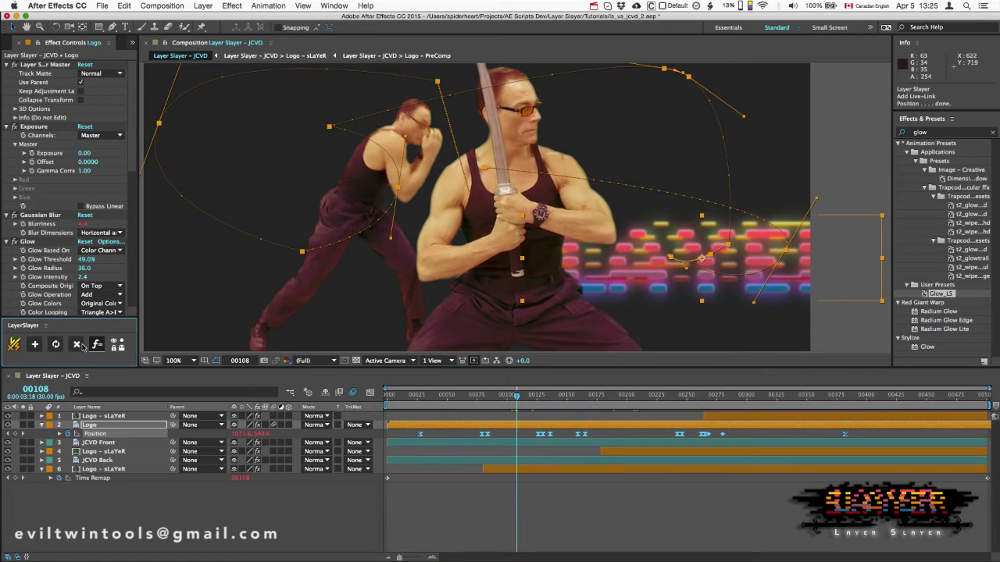
click(55, 344)
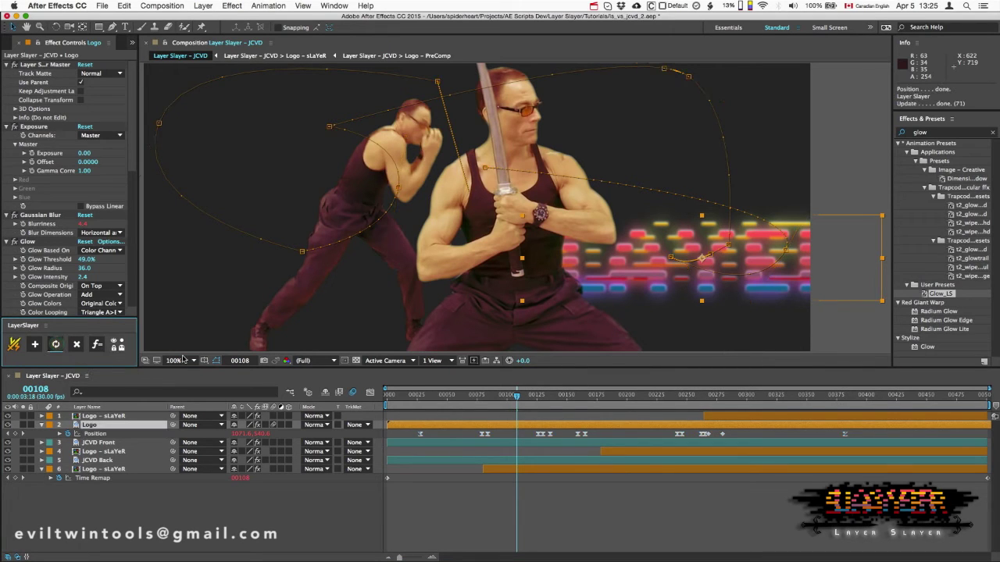
mouse_move(526, 397)
mouse_down()
mouse_move(617, 398)
mouse_move(492, 402)
mouse_move(491, 418)
mouse_move(496, 408)
mouse_move(531, 404)
mouse_move(518, 404)
mouse_up()
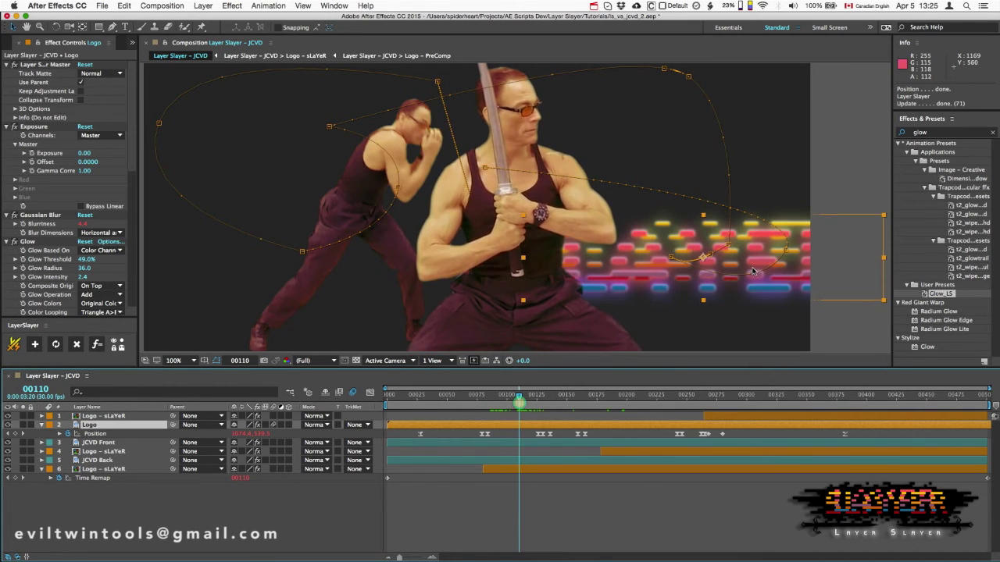
Step: Undo the stray logo move at frame 110 and return to frame 78
mouse_move(847, 258)
mouse_down()
mouse_move(836, 232)
mouse_move(836, 271)
mouse_move(840, 250)
mouse_up()
key(super+z)
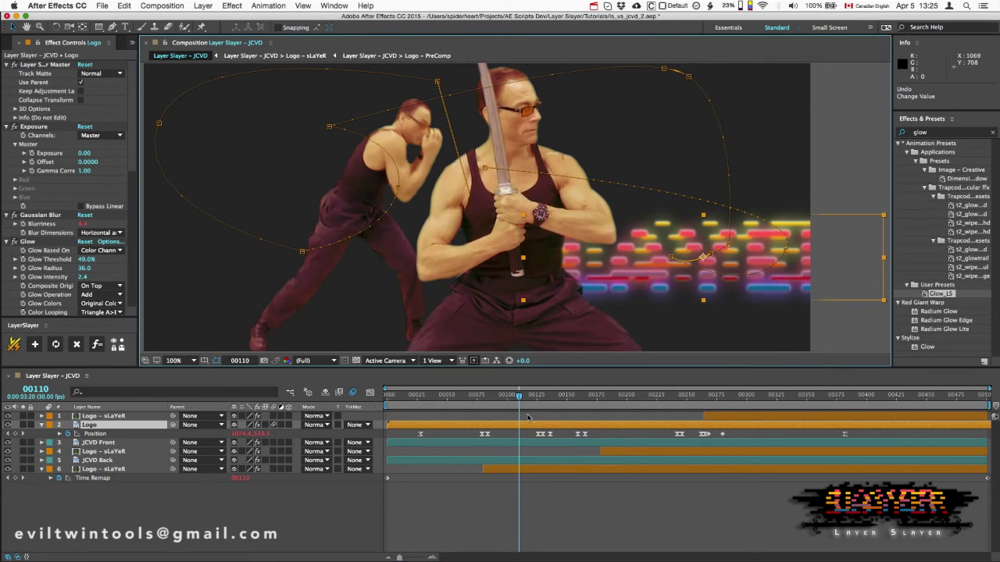
drag(513, 397, 478, 393)
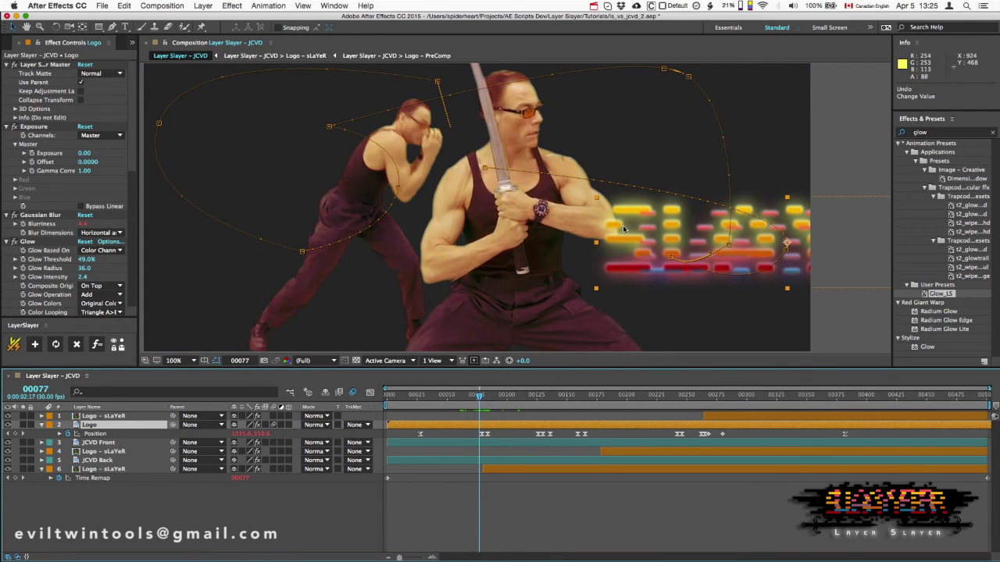
drag(480, 398, 482, 398)
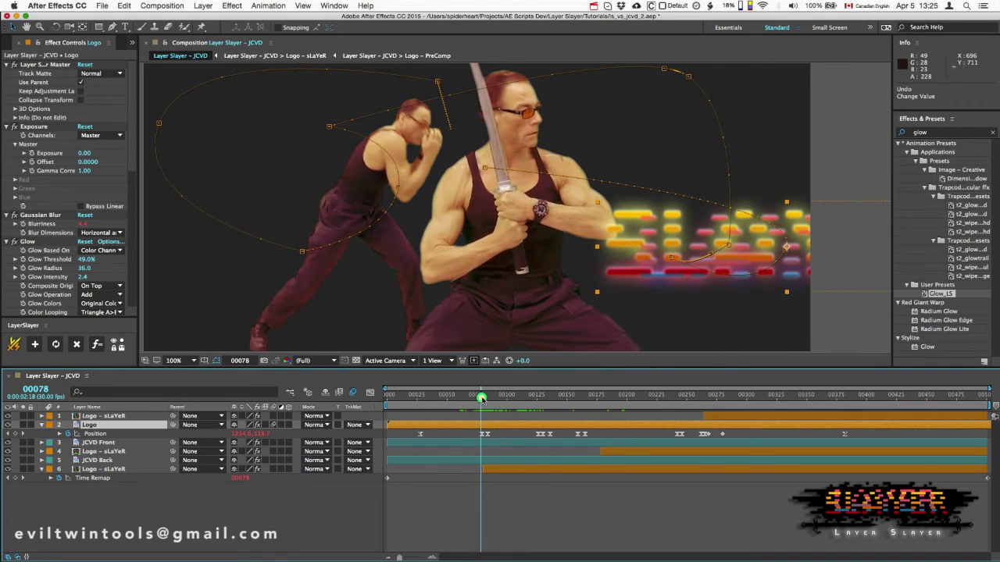
Step: At frame 79, nudge the logo to about 1259.6, 544.4, adding a Position keyframe
key(equal)
key(equal)
key(equal)
drag(478, 394, 489, 394)
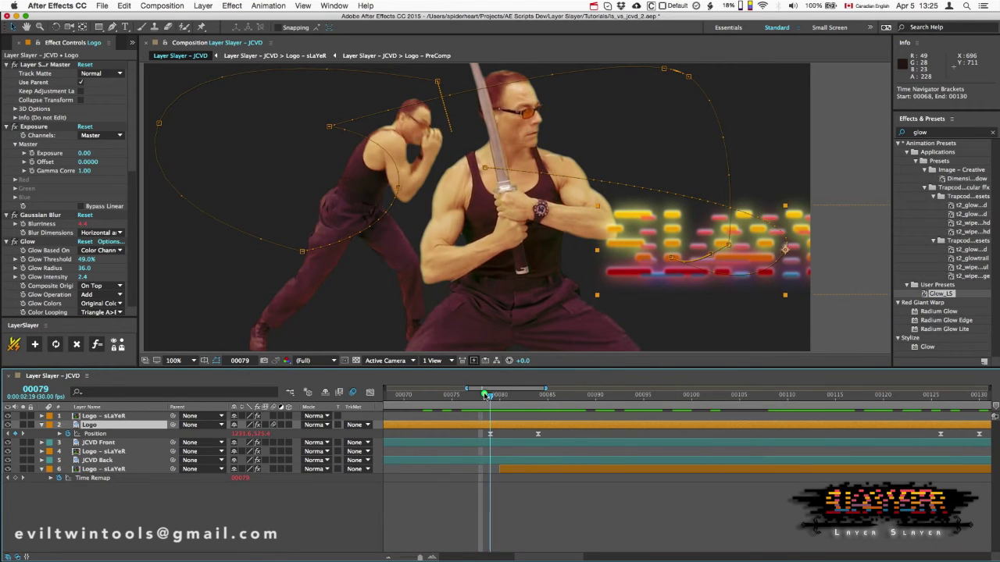
mouse_move(808, 236)
mouse_down()
mouse_move(821, 234)
mouse_move(821, 245)
mouse_up()
mouse_move(490, 397)
mouse_down()
mouse_move(534, 398)
mouse_move(461, 403)
mouse_move(586, 406)
mouse_up()
key(minus)
key(minus)
key(minus)
drag(513, 397, 650, 403)
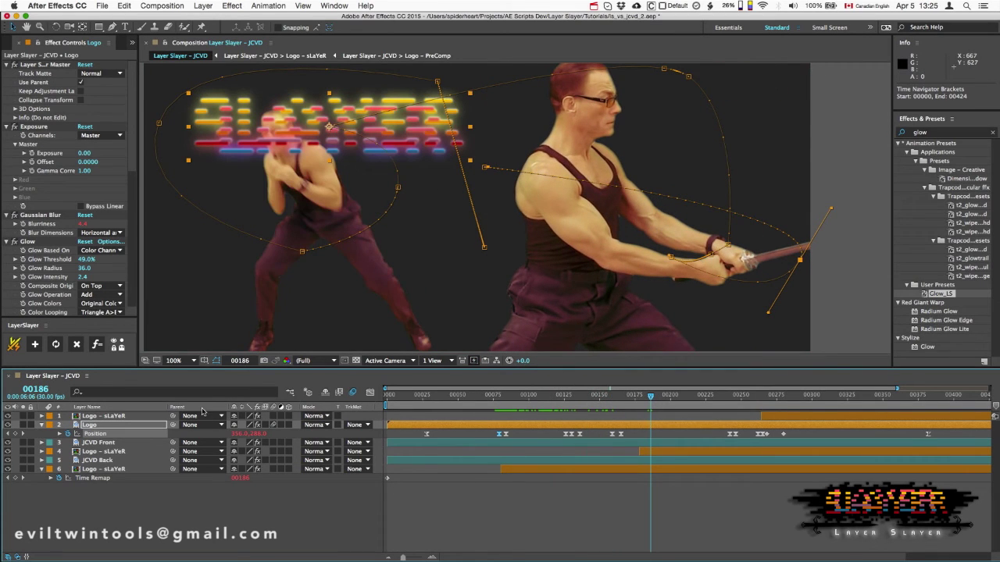
click(200, 361)
Step: Fit the viewer and move the logo left at frame 265, adding a Position keyframe
click(190, 373)
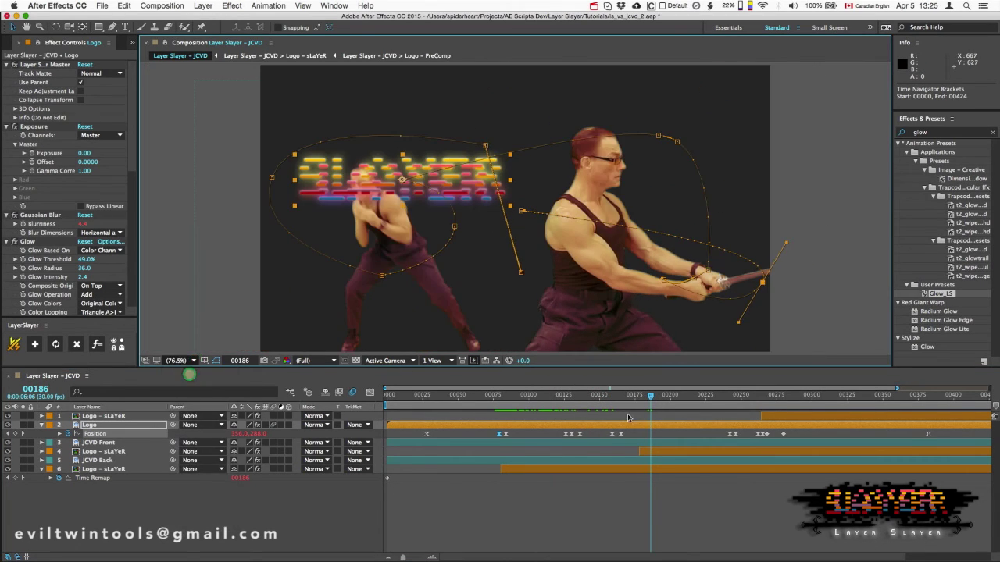
key(space)
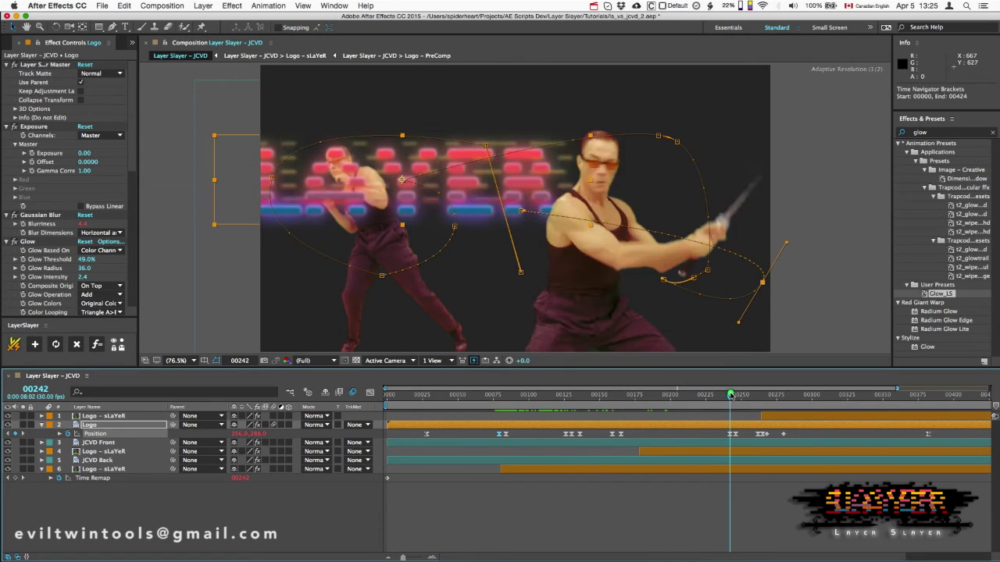
key(=)
key(=)
drag(341, 178, 286, 195)
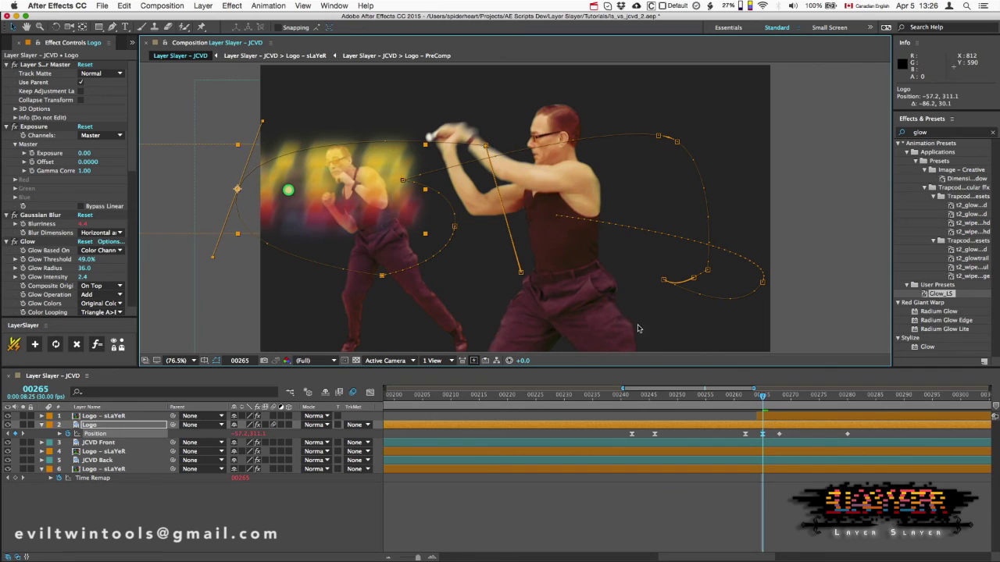
Step: Review the logo's motion and widen the timeline to show the full duration
drag(764, 397, 780, 396)
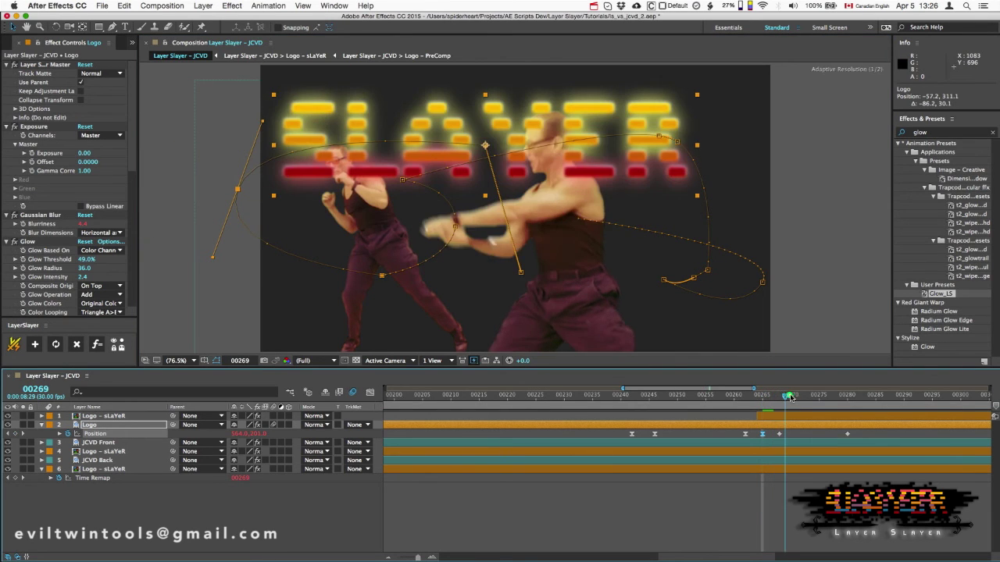
drag(789, 396, 921, 396)
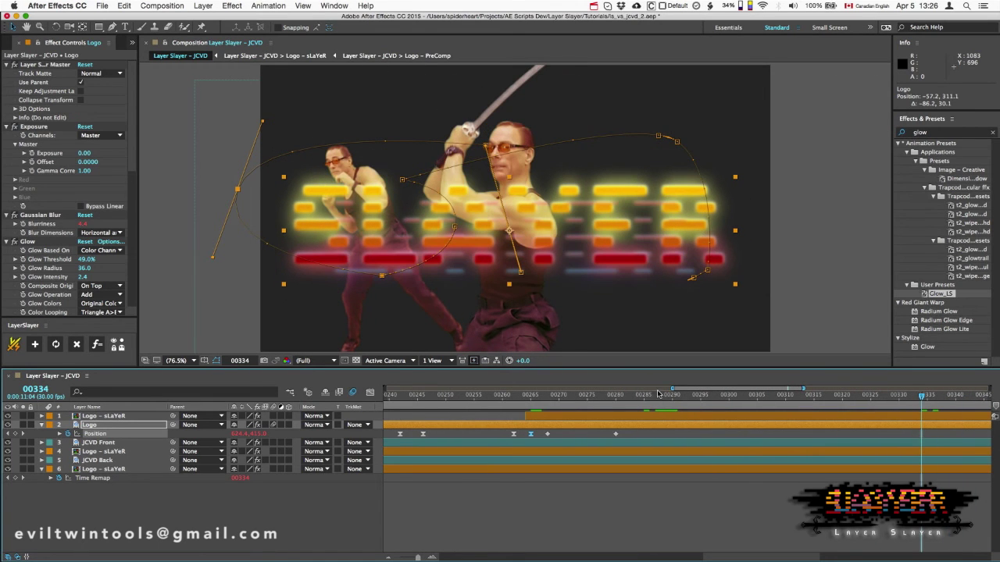
drag(671, 388, 385, 388)
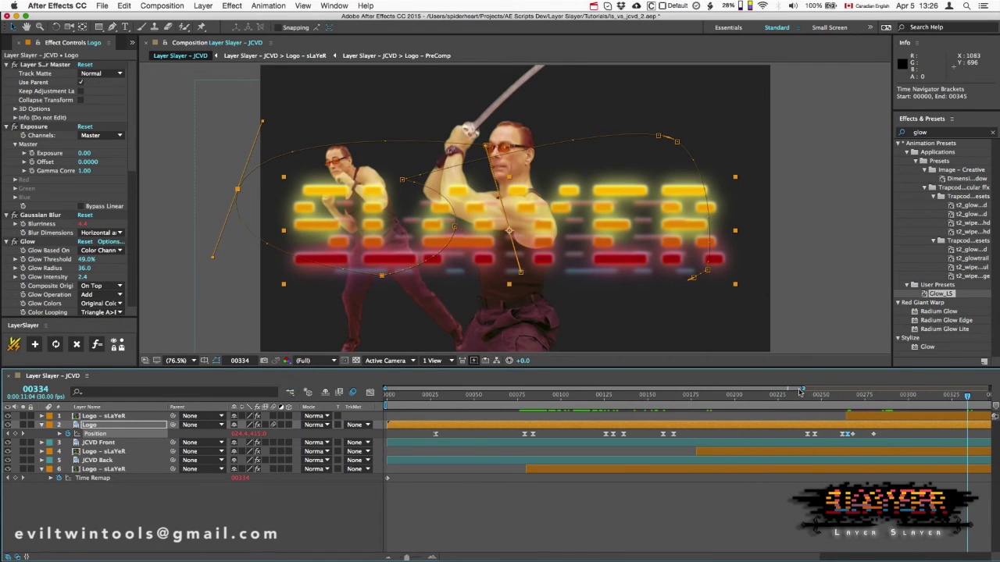
drag(802, 388, 995, 406)
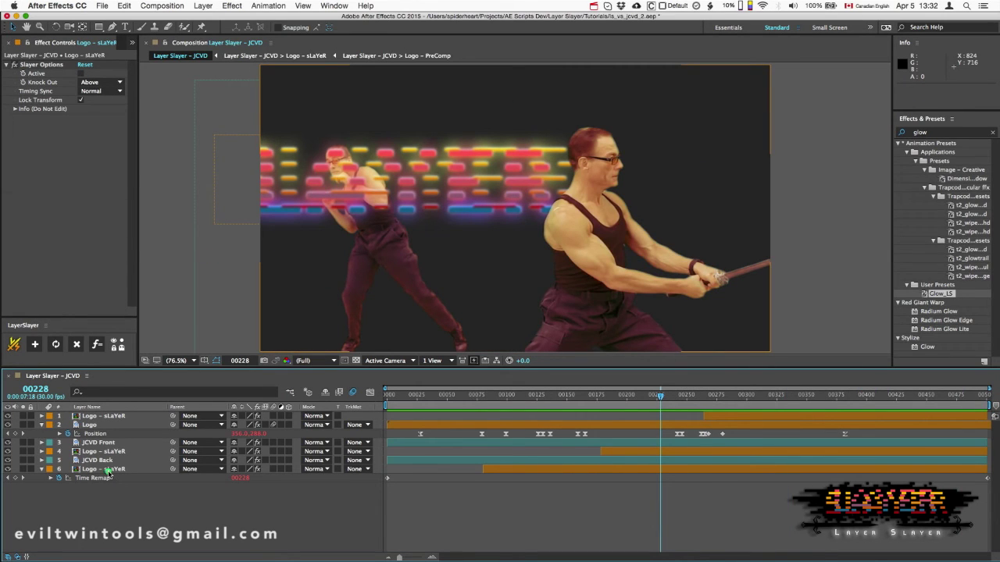
click(108, 470)
super+click(101, 451)
super+click(90, 424)
super+click(93, 416)
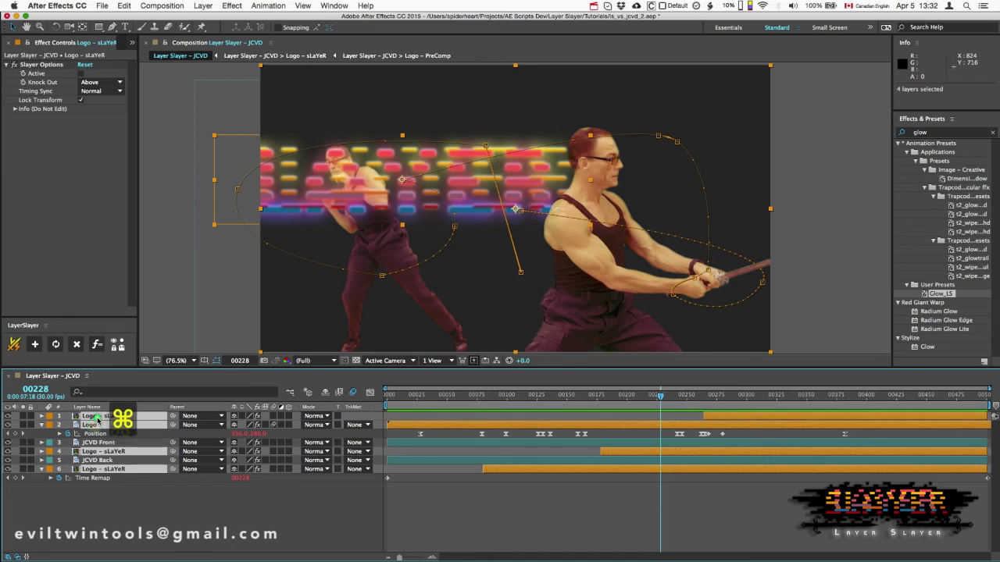
click(121, 451)
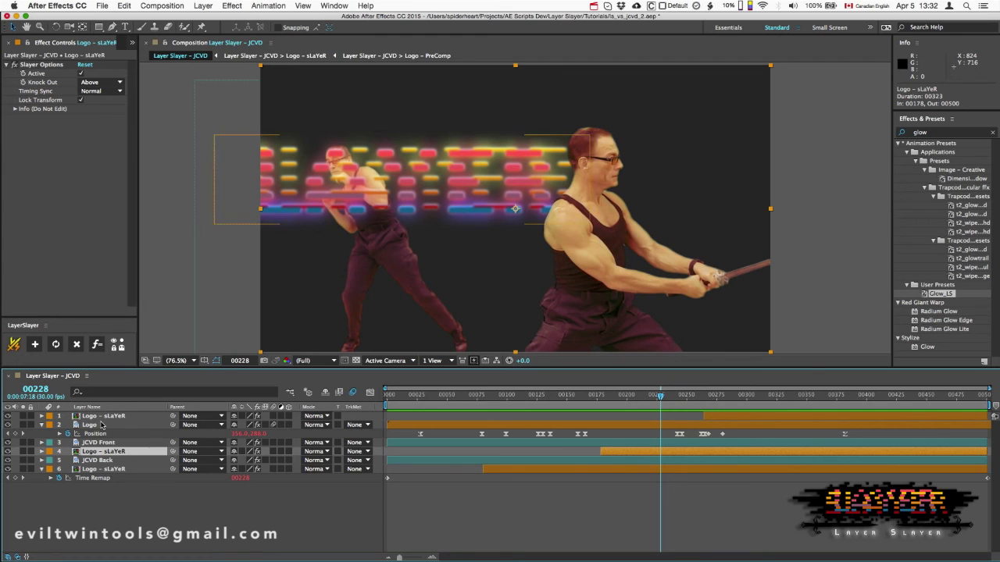
click(115, 345)
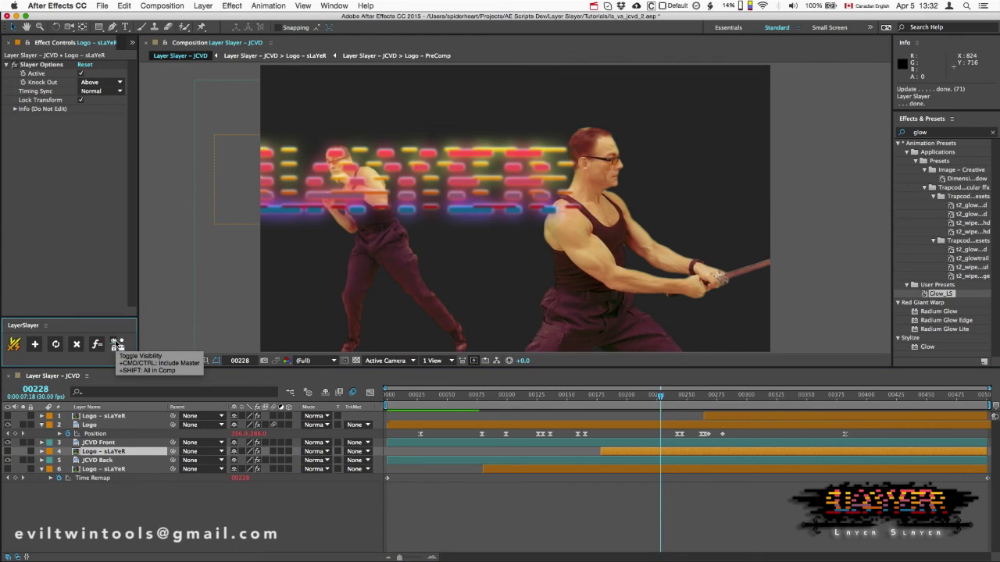
click(115, 345)
click(117, 345)
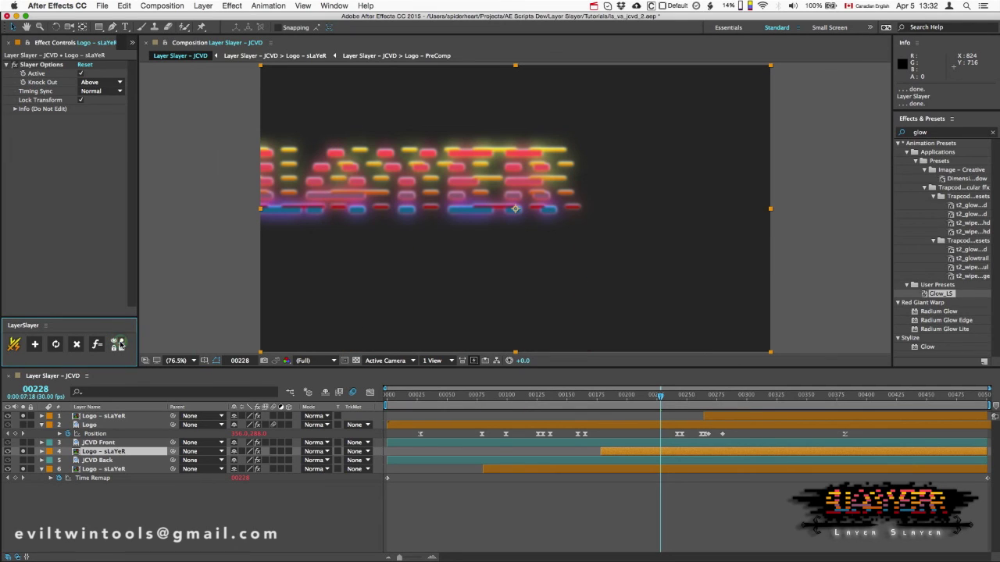
click(118, 345)
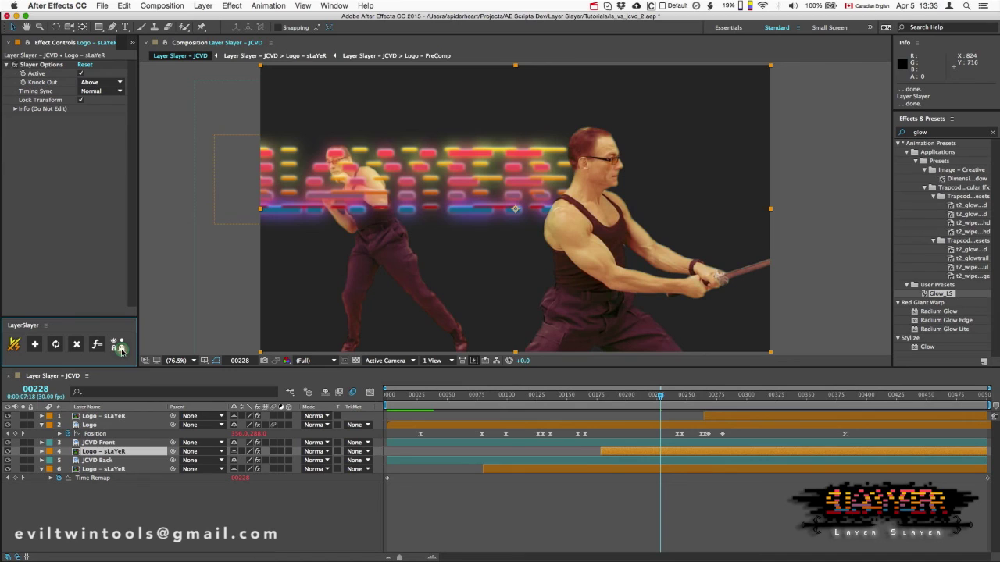
click(325, 394)
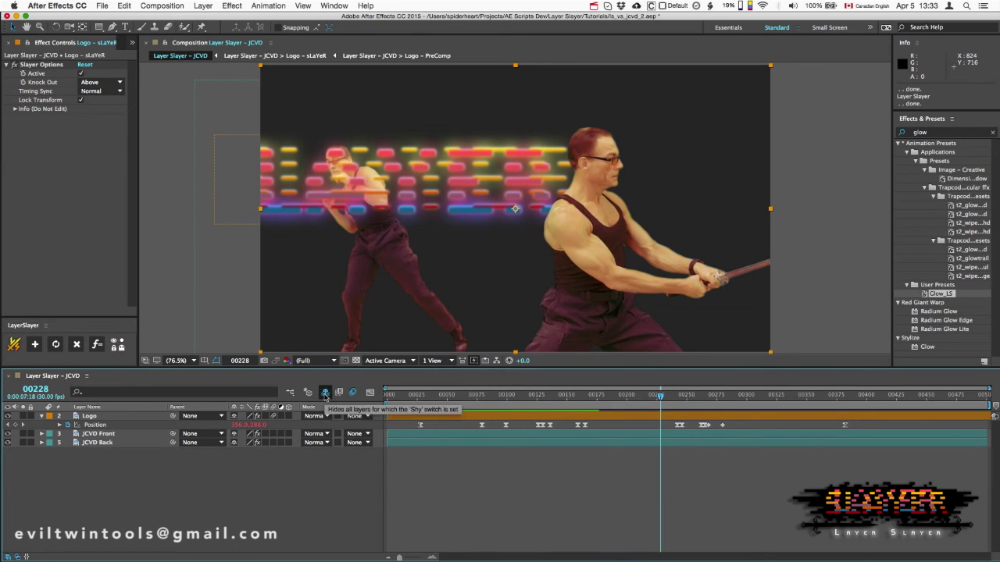
click(325, 393)
click(121, 348)
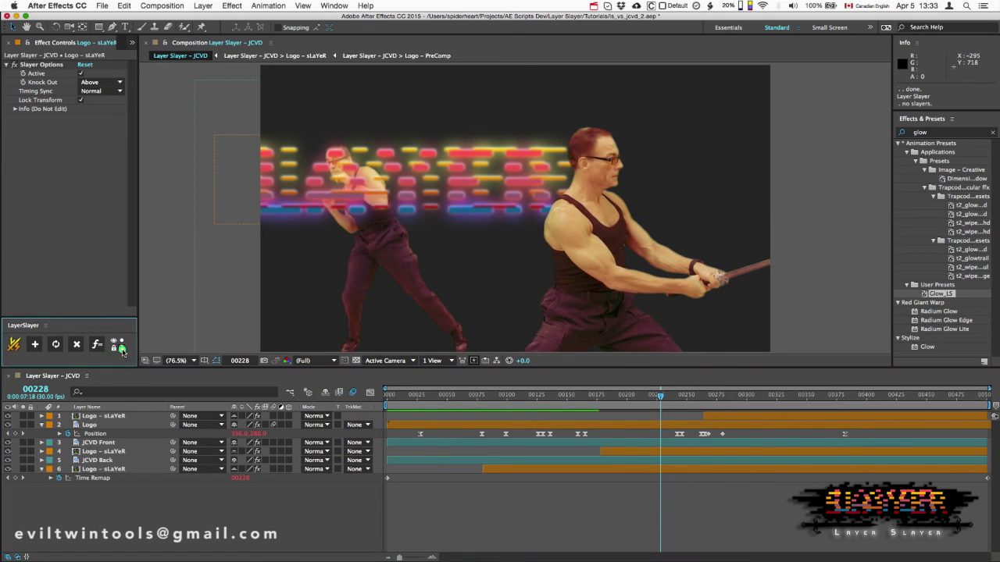
click(108, 416)
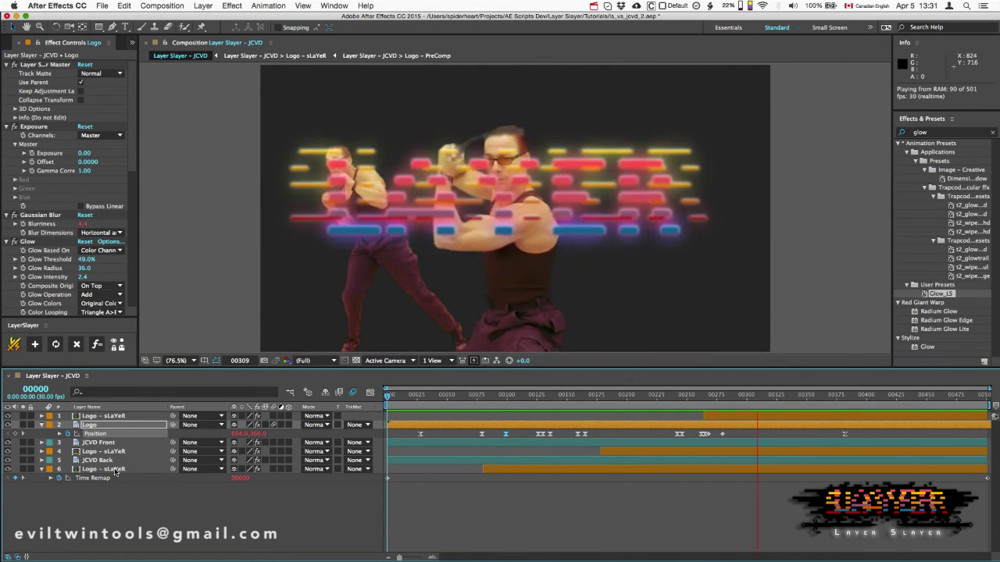
click(106, 416)
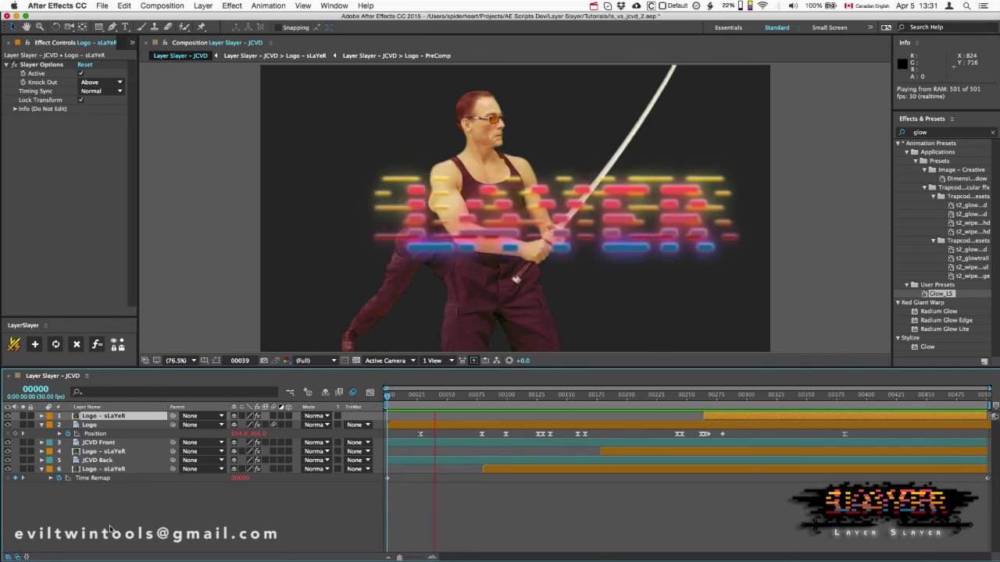
click(92, 426)
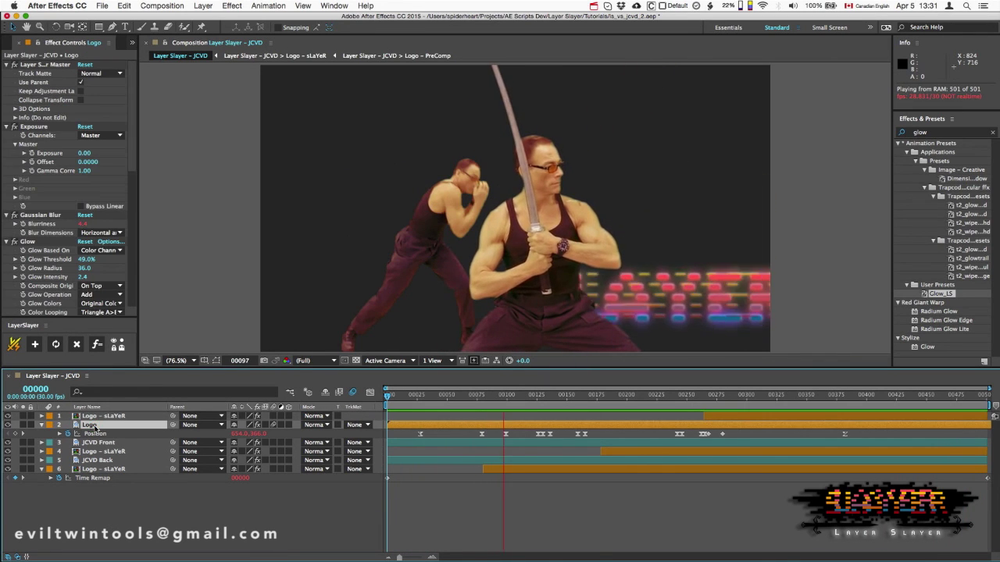